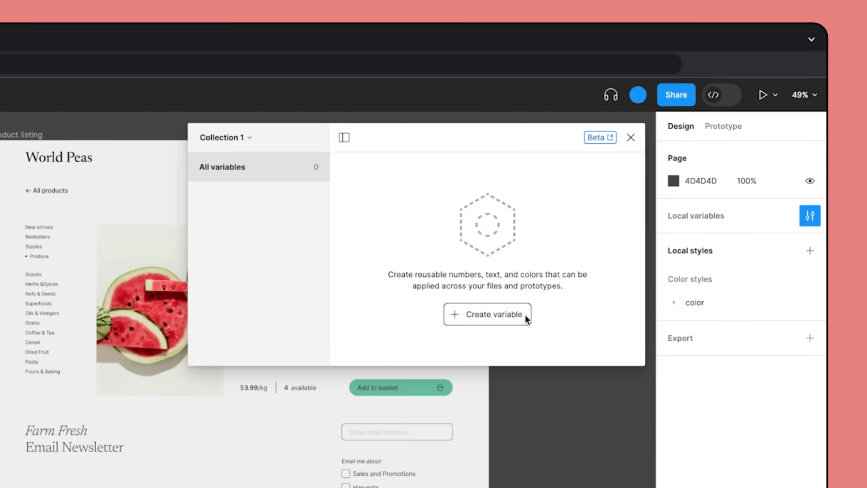
Preview creating a surface-primary colour variable and moving the Product listing design into the Dark mode frame
{"action": "left_click", "coordinate": [525, 367]}
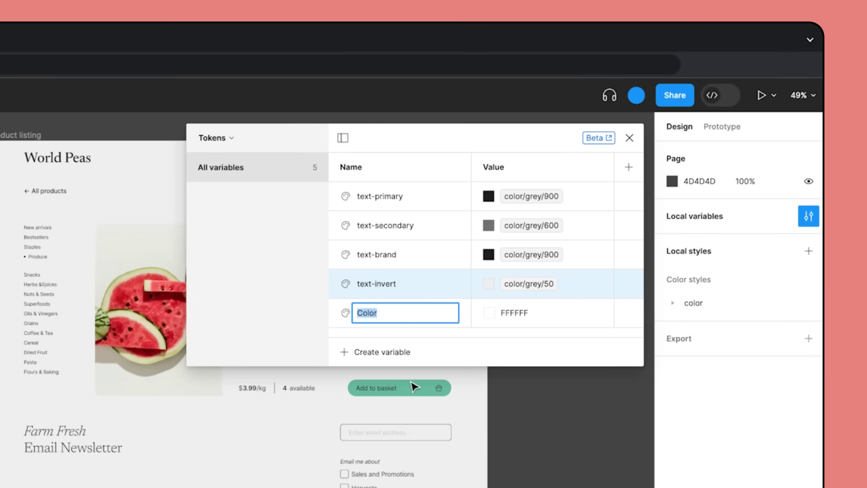
{"action": "type", "text": "surface-primary"}
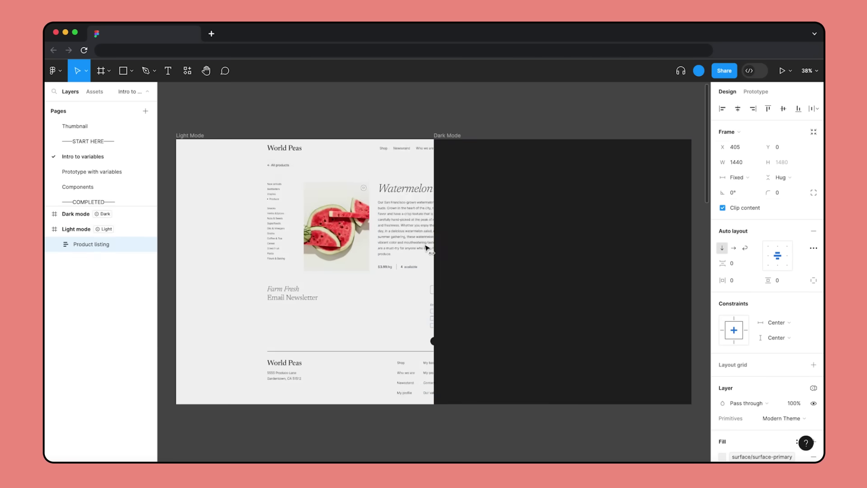
{"action": "left_click_drag", "start_coordinate": [426, 247], "coordinate": [597, 254]}
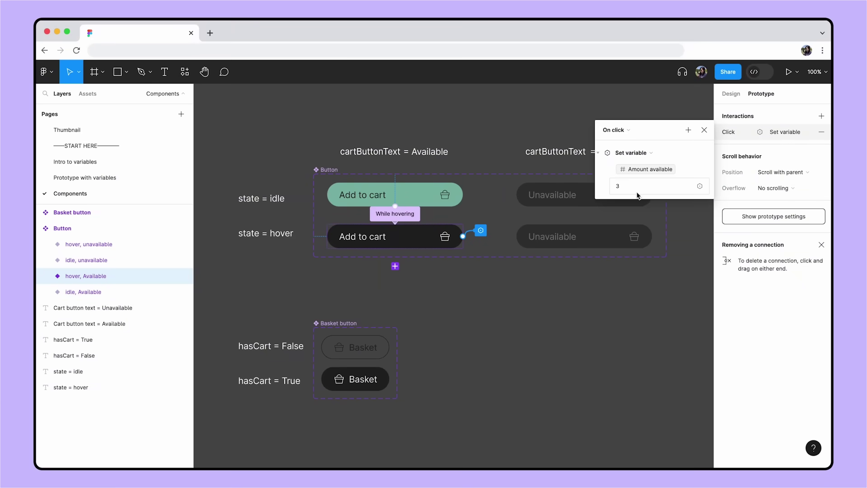
Set a value to Amount available and bind the Basket button's hasCart property to Has cart
{"action": "left_click", "coordinate": [637, 195]}
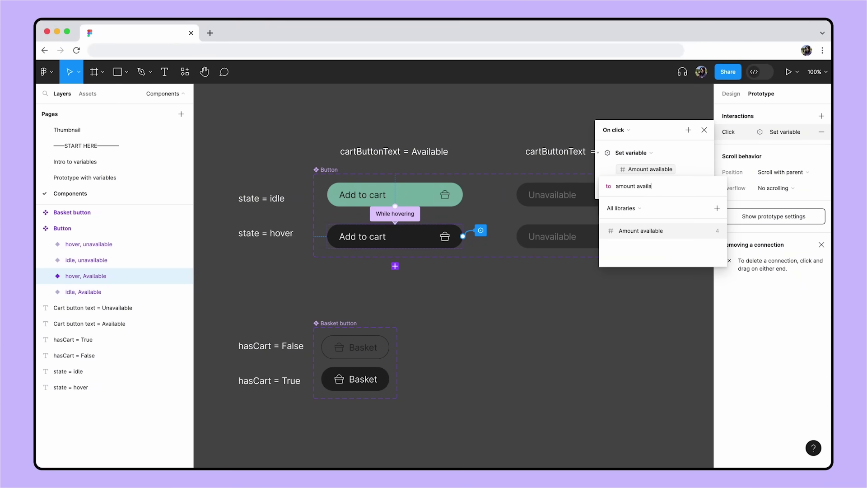
{"action": "left_click", "coordinate": [636, 228]}
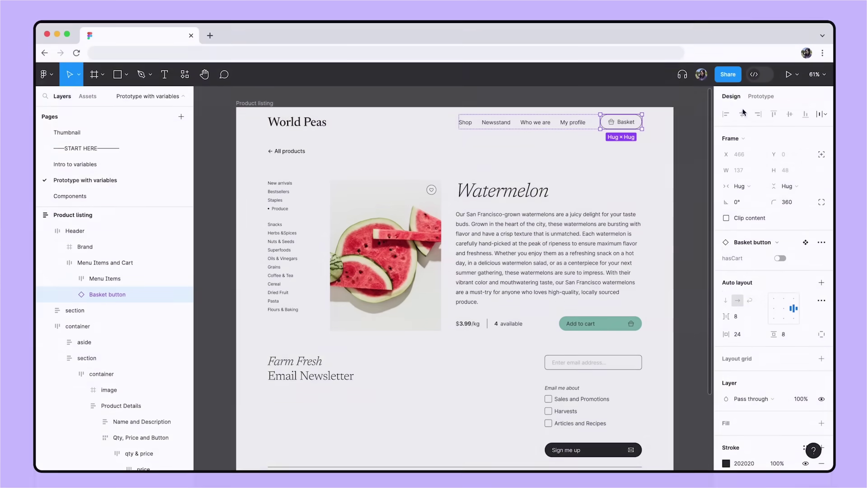
{"action": "left_click", "coordinate": [823, 252]}
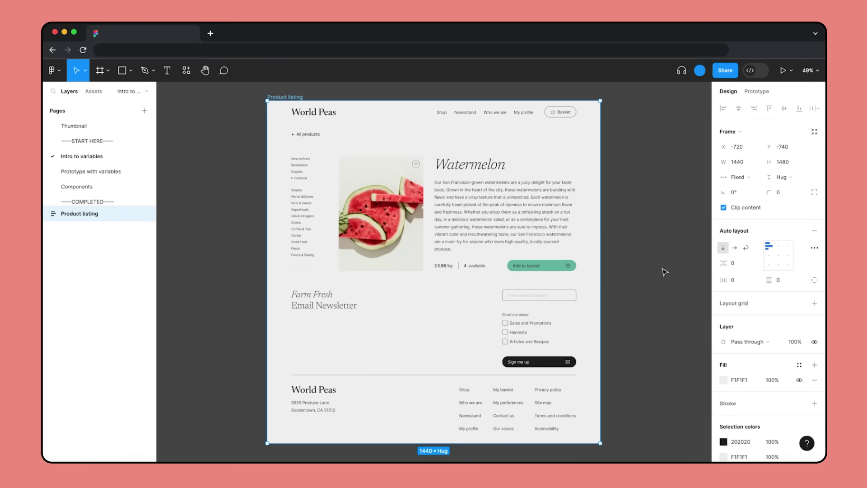
Click empty canvas so the Product listing frame is no longer selected
{"action": "left_click", "coordinate": [664, 272]}
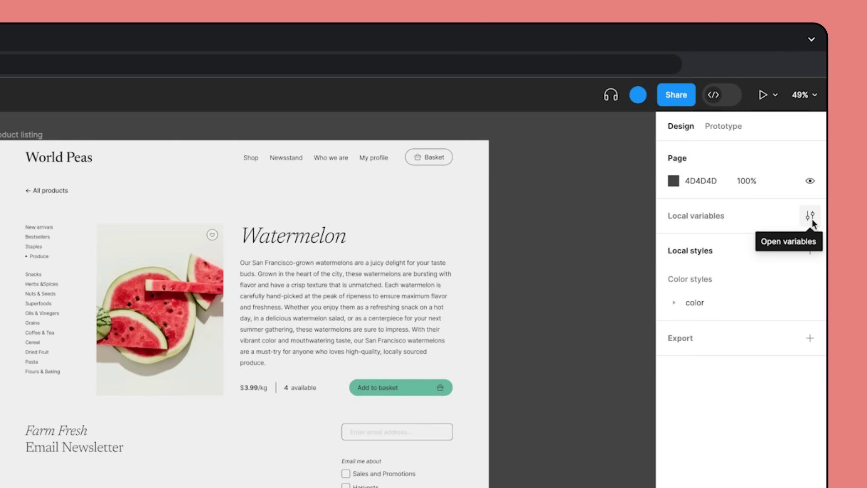
Open the local variables window and start a new variable in empty Collection 1
{"action": "left_click", "coordinate": [811, 217]}
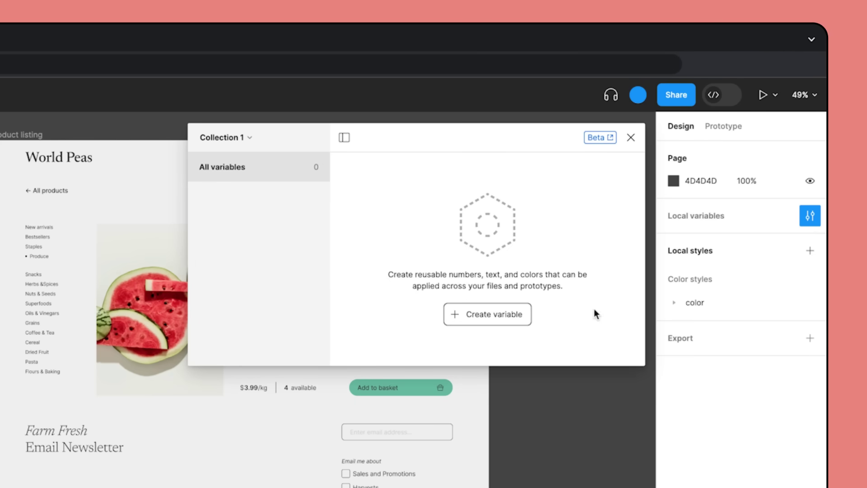
{"action": "left_click", "coordinate": [525, 314]}
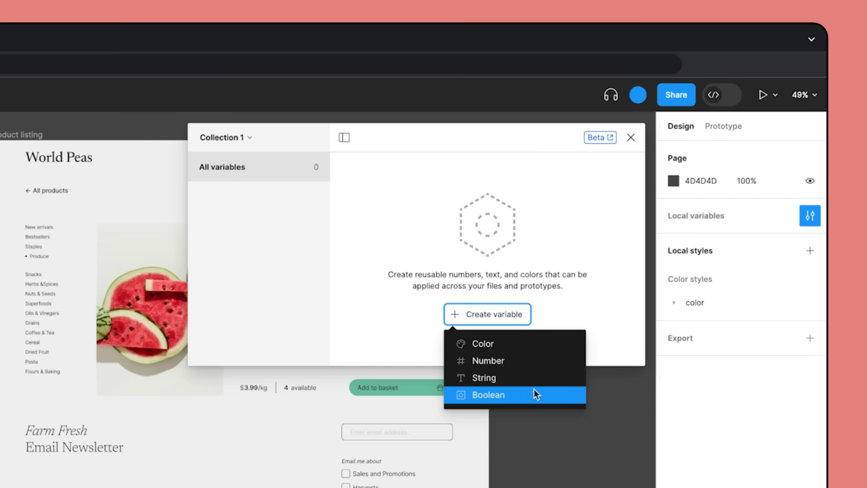
Create colour variable 50 with value F1F1F1, then review and close its settings
{"action": "left_click", "coordinate": [525, 344]}
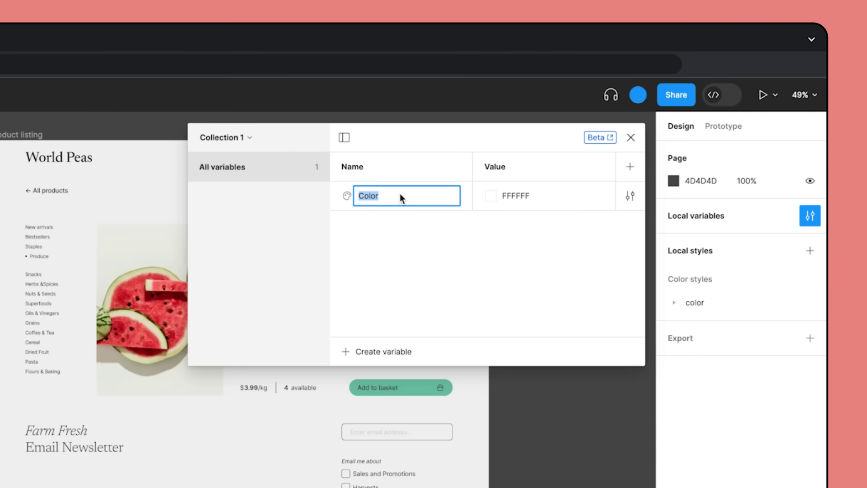
{"action": "type", "text": "50"}
{"action": "key", "text": "Return"}
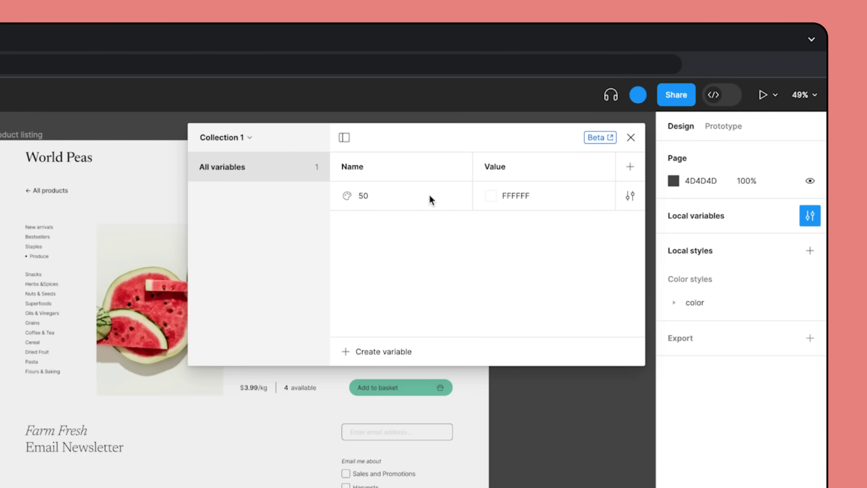
{"action": "double_click", "coordinate": [524, 197]}
{"action": "type", "text": "F1F1F1"}
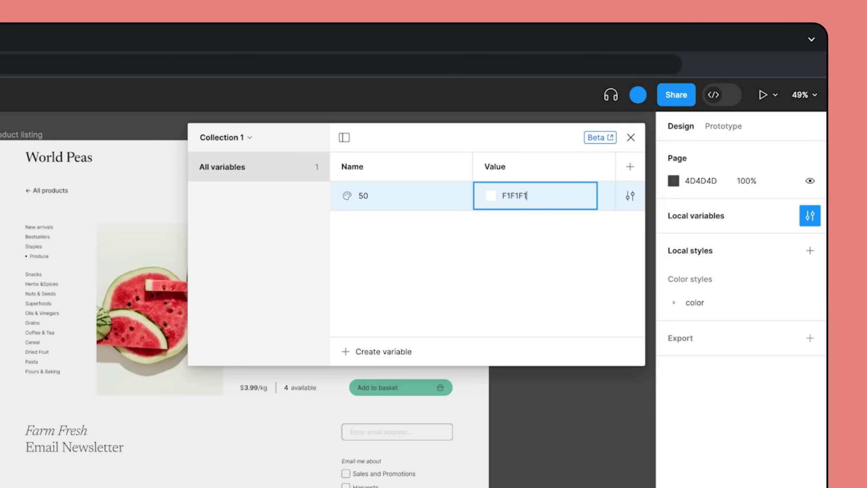
{"action": "key", "text": "Return"}
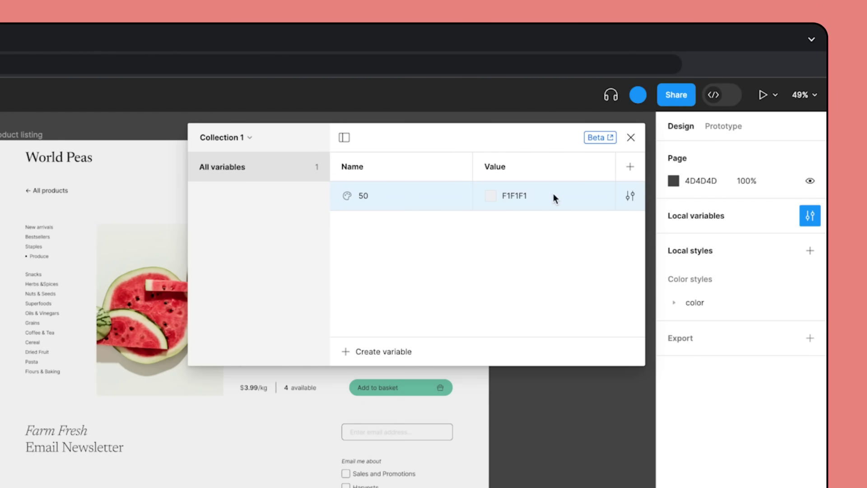
{"action": "left_click", "coordinate": [637, 194]}
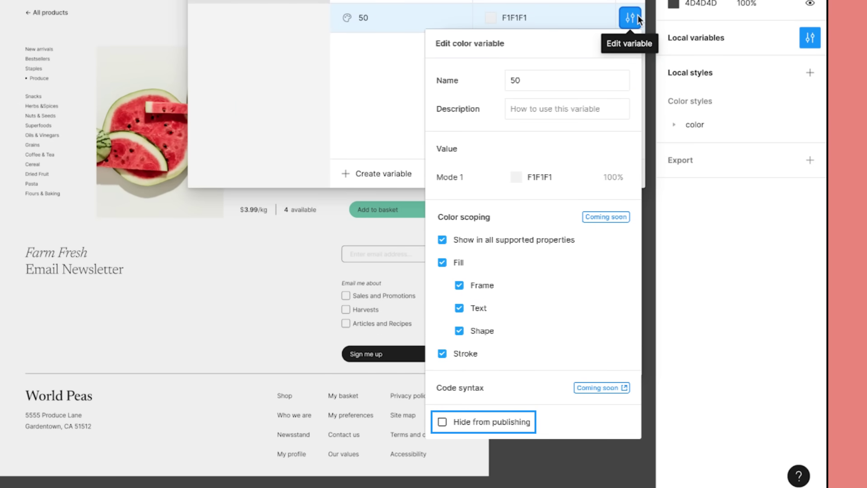
{"action": "left_click", "coordinate": [637, 14]}
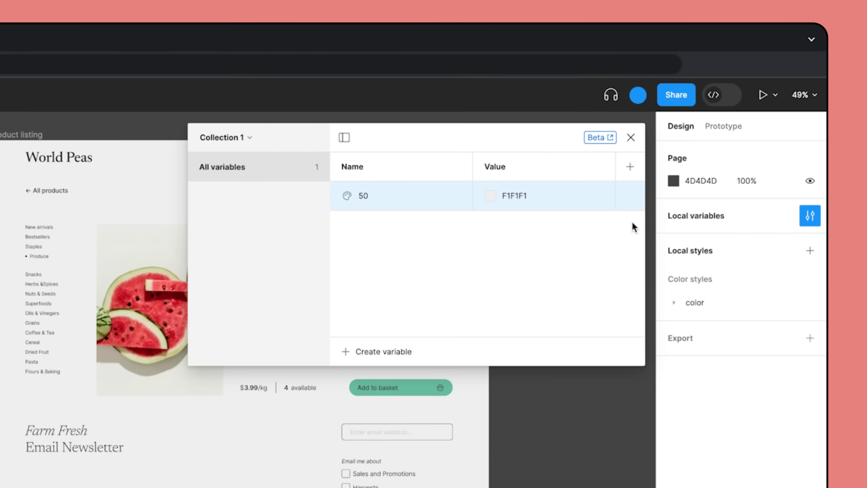
Add grey colour variables 200 (D3D3D3), 400, 600 (7C7C7C), 800 (343434), 900 (202020) and watermelon (7DB8A9)
{"action": "left_click", "coordinate": [383, 351]}
{"action": "left_click", "coordinate": [369, 379]}
{"action": "type", "text": "200D3D3D3"}
{"action": "left_click", "coordinate": [384, 352]}
{"action": "left_click", "coordinate": [370, 380]}
{"action": "type", "text": "400"}
{"action": "left_click", "coordinate": [383, 352]}
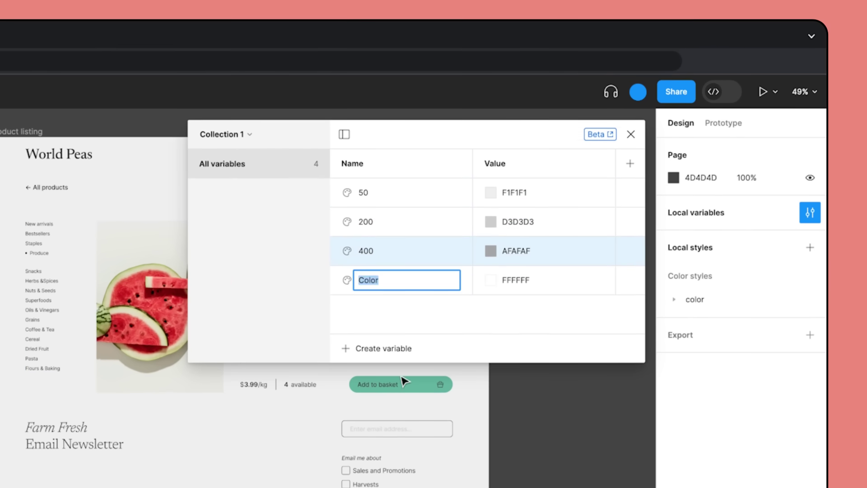
{"action": "type", "text": "6007C7C7C"}
{"action": "left_click", "coordinate": [384, 350]}
{"action": "type", "text": "800343434"}
{"action": "left_click", "coordinate": [384, 351]}
{"action": "type", "text": "900202020"}
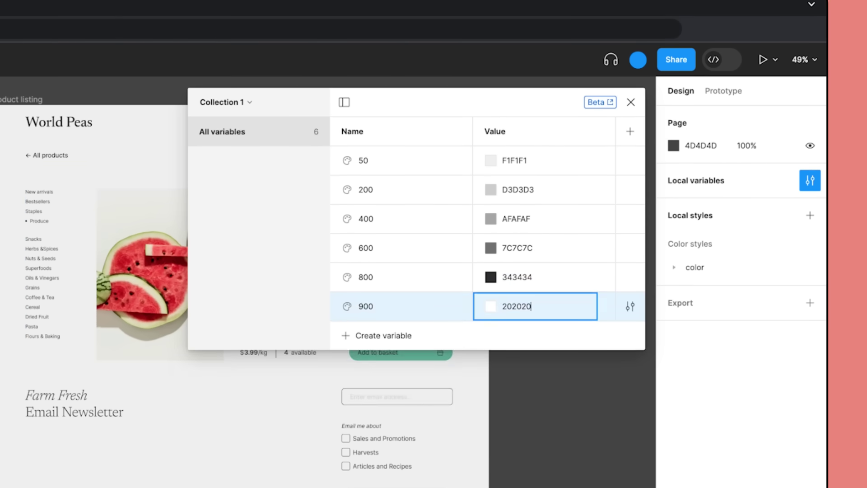
{"action": "type", "text": "watermelon7DB8A9"}
Add brand colour variables cherry FF9EAB, pear DEF358, mushroom F1D367 and radish FFCBB7
{"action": "left_click", "coordinate": [394, 332]}
{"action": "left_click", "coordinate": [368, 360]}
{"action": "type", "text": "cherryFF9EABpearDEF"}
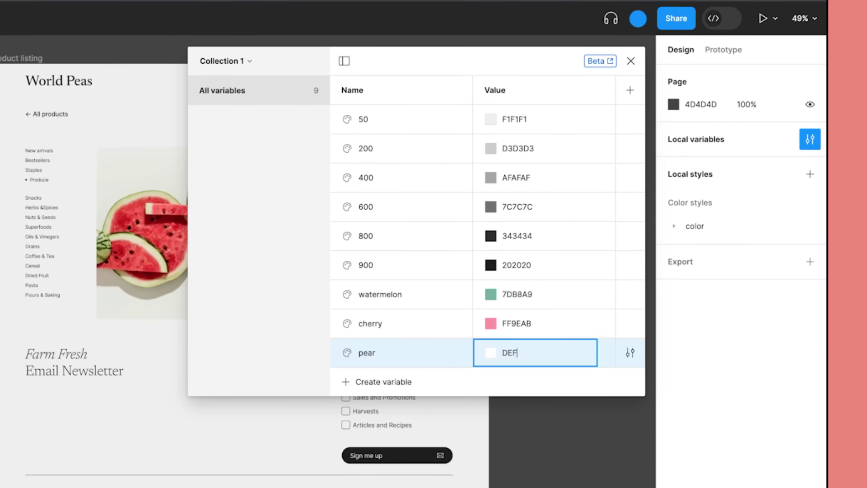
{"action": "type", "text": "358"}
{"action": "left_click", "coordinate": [408, 409]}
{"action": "type", "text": "mushroomF1D367"}
{"action": "left_click", "coordinate": [397, 409]}
{"action": "left_click", "coordinate": [397, 435]}
{"action": "type", "text": "radishFFCBB7"}
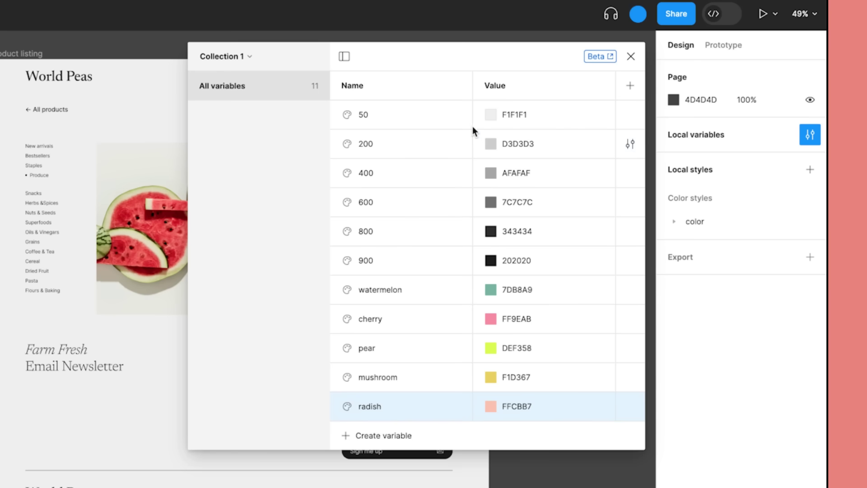
Group the grey shades 50–900 into a new group named color/grey
{"action": "left_click", "coordinate": [460, 113]}
{"action": "left_click", "coordinate": [465, 267], "text": "shift"}
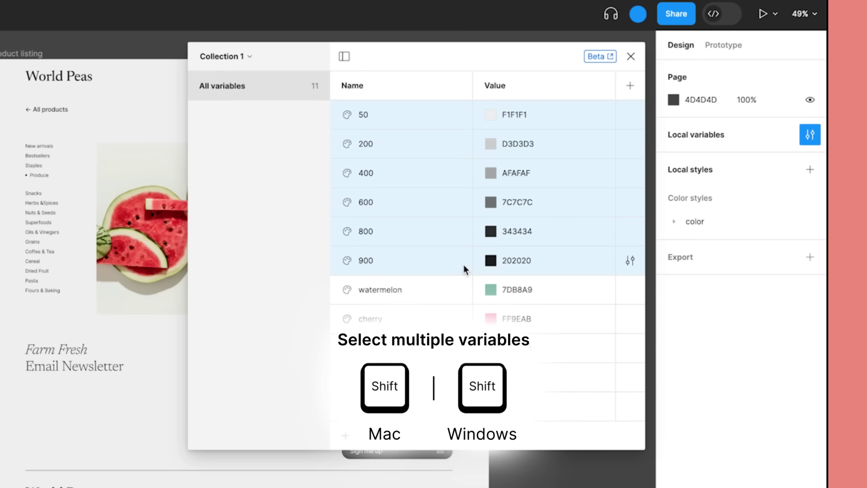
{"action": "right_click", "coordinate": [465, 266]}
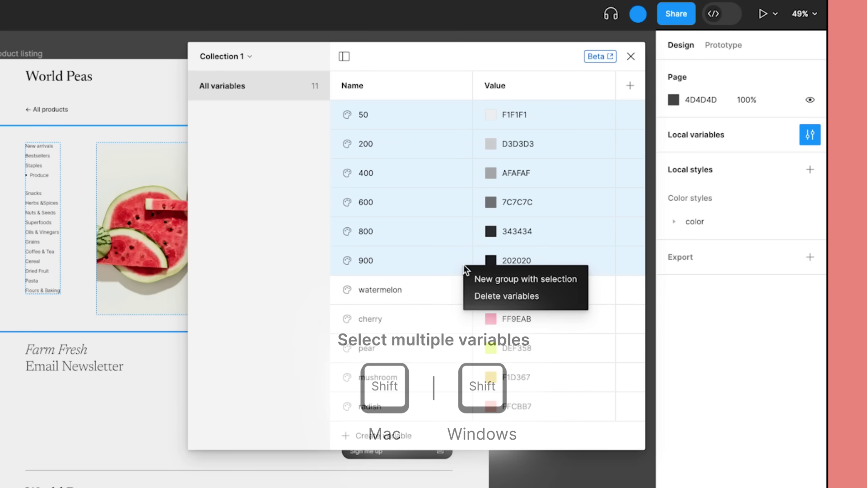
{"action": "left_click", "coordinate": [581, 280]}
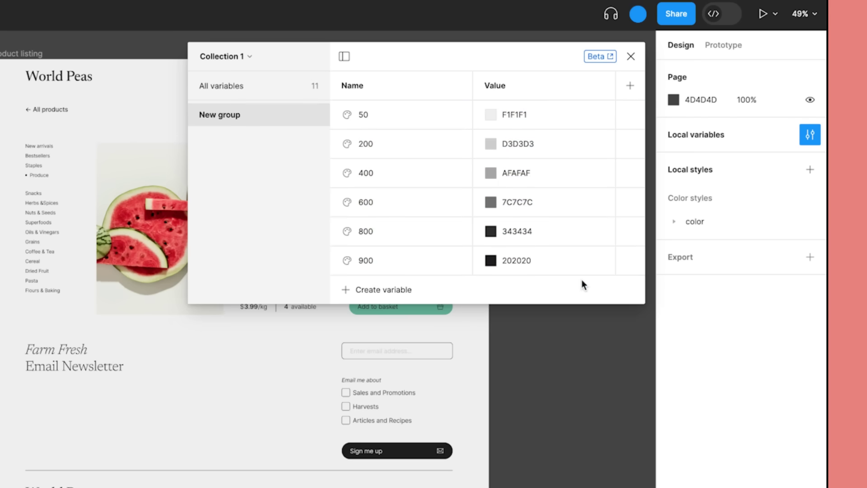
{"action": "double_click", "coordinate": [235, 114]}
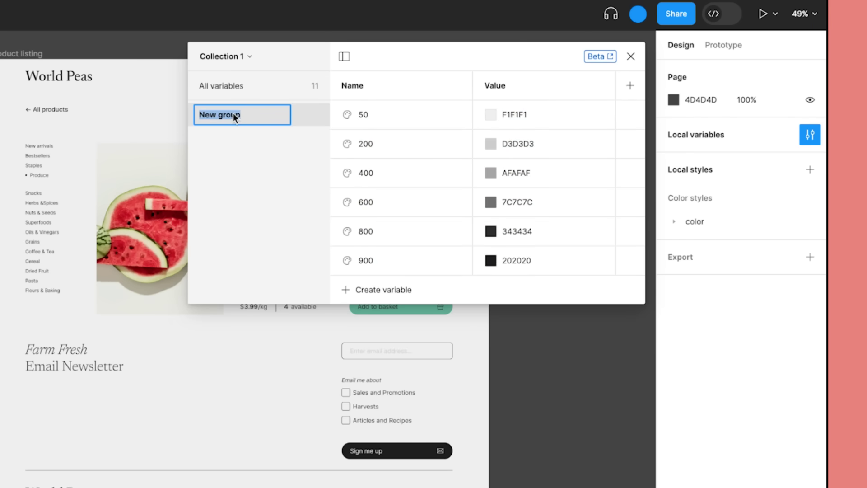
{"action": "type", "text": "color/grey"}
{"action": "key", "text": "Return"}
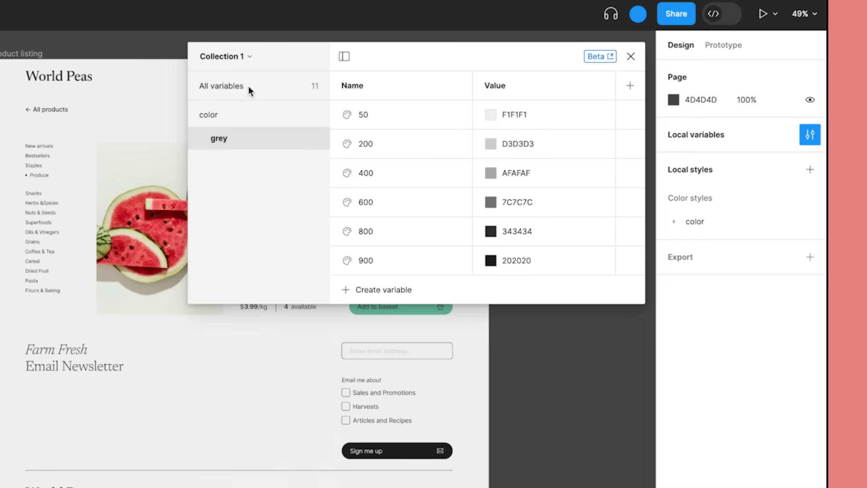
Group watermelon through radish into a new group named color/brand
{"action": "left_click", "coordinate": [248, 86]}
{"action": "left_click", "coordinate": [462, 113]}
{"action": "left_click", "coordinate": [467, 227], "text": "shift"}
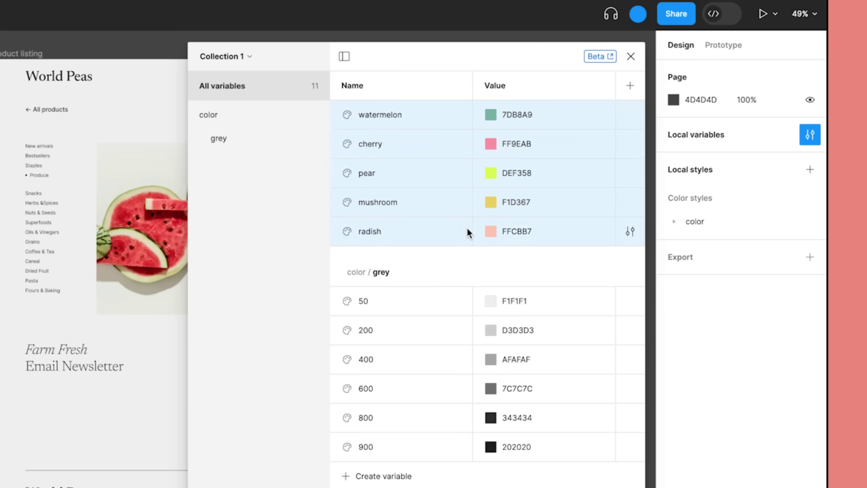
{"action": "right_click", "coordinate": [467, 228]}
{"action": "left_click", "coordinate": [584, 247]}
{"action": "double_click", "coordinate": [235, 161]}
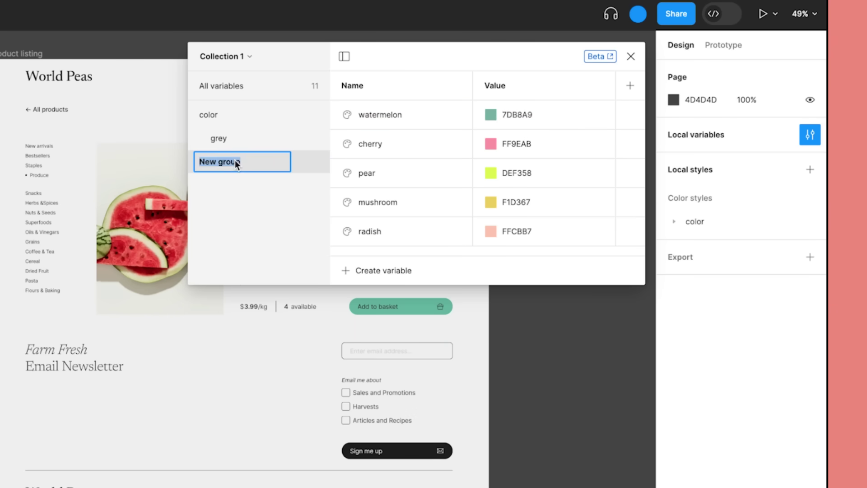
{"action": "type", "text": "color / brand"}
{"action": "key", "text": "Return"}
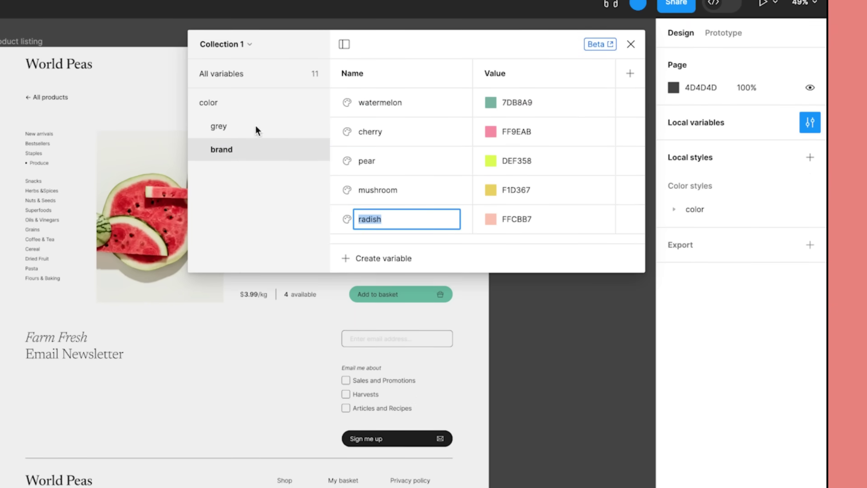
{"action": "left_click", "coordinate": [258, 112]}
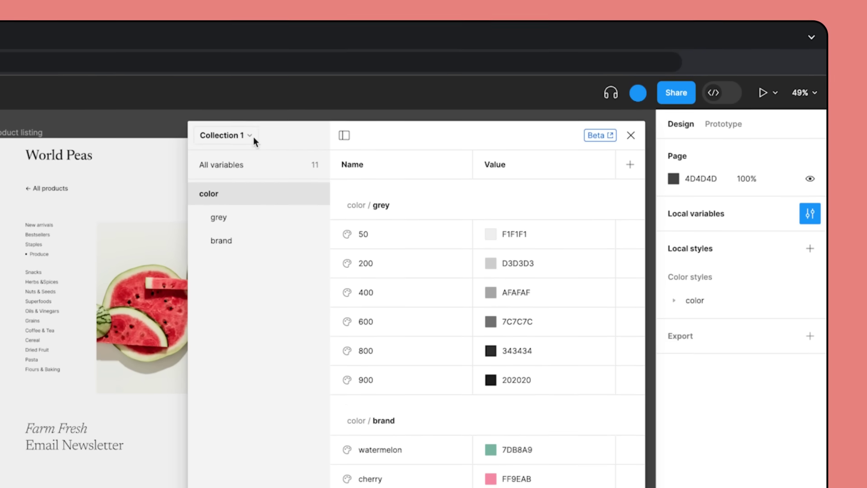
Use Rename collection in the collection dropdown to name it Primitives
{"action": "left_click", "coordinate": [251, 16]}
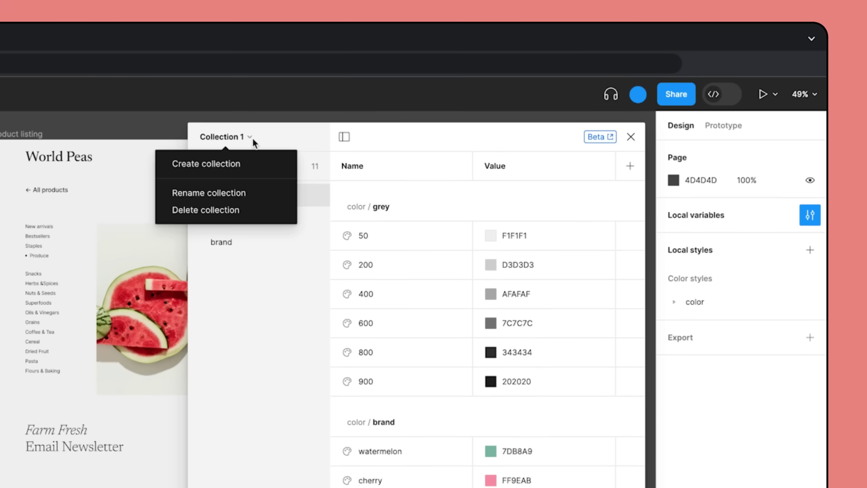
{"action": "left_click", "coordinate": [266, 191]}
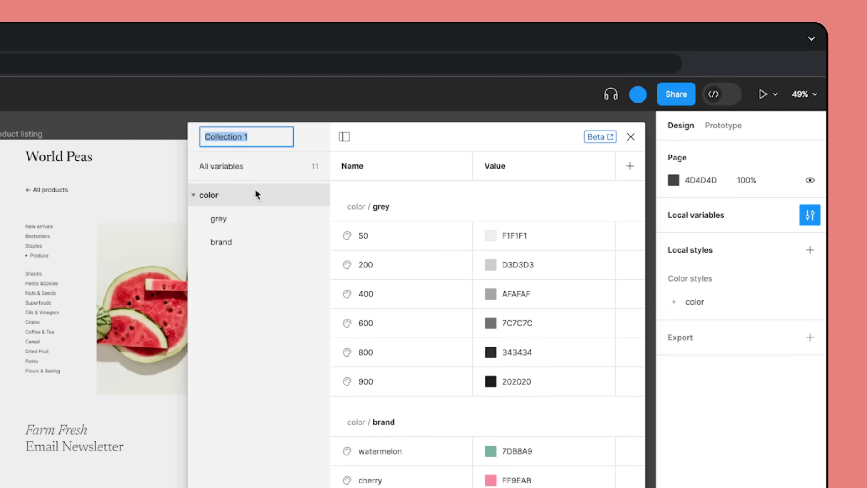
{"action": "type", "text": "Primitives"}
{"action": "key", "text": "Return"}
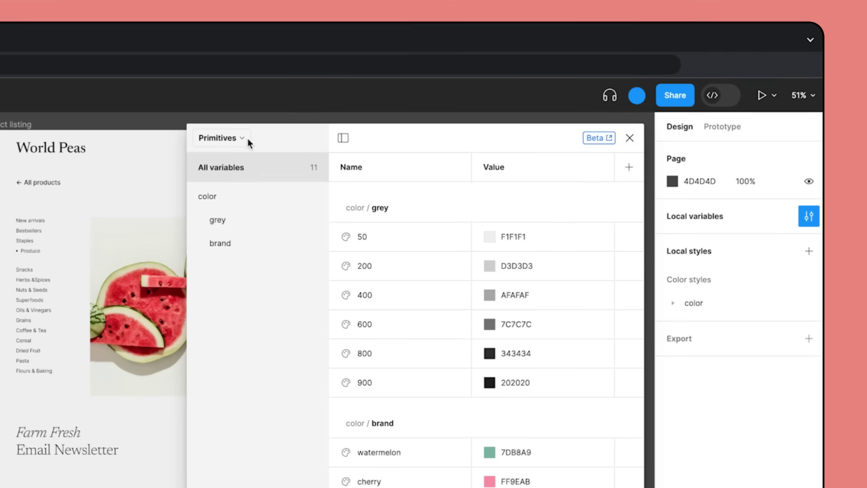
Create a new collection and replace its default name with Tokens
{"action": "left_click", "coordinate": [247, 446]}
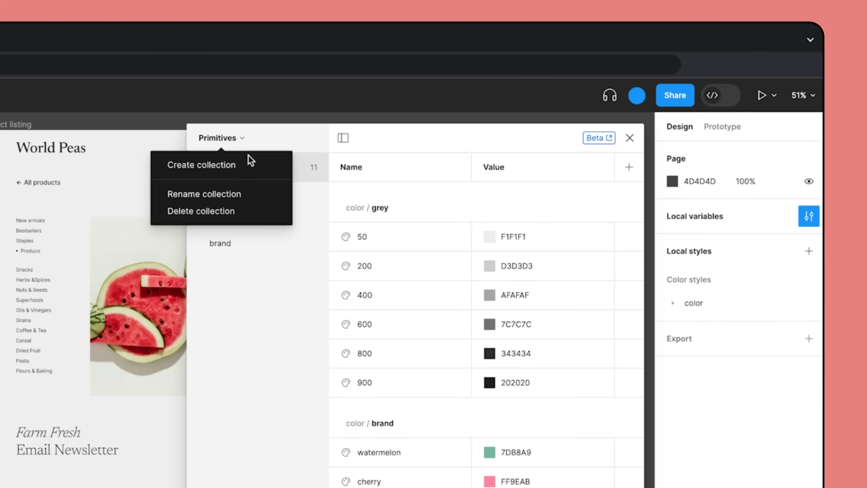
{"action": "left_click", "coordinate": [251, 166]}
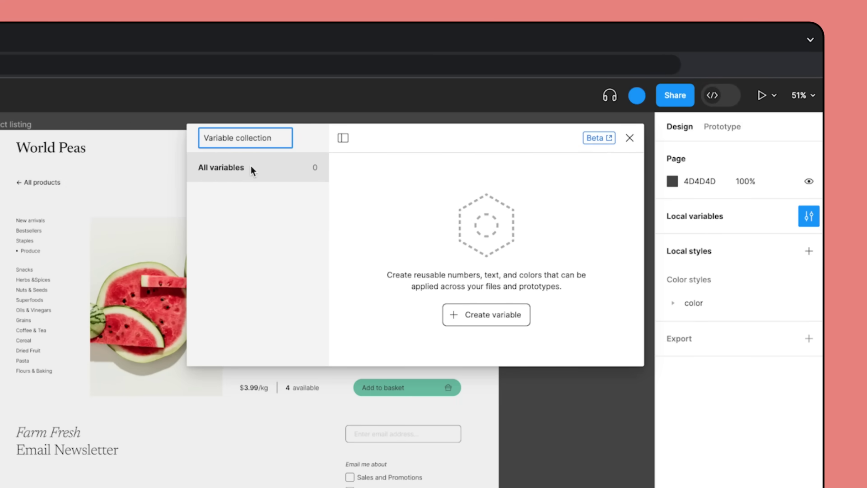
{"action": "key", "text": "ctrl+a"}
{"action": "type", "text": "Tokens"}
{"action": "key", "text": "Return"}
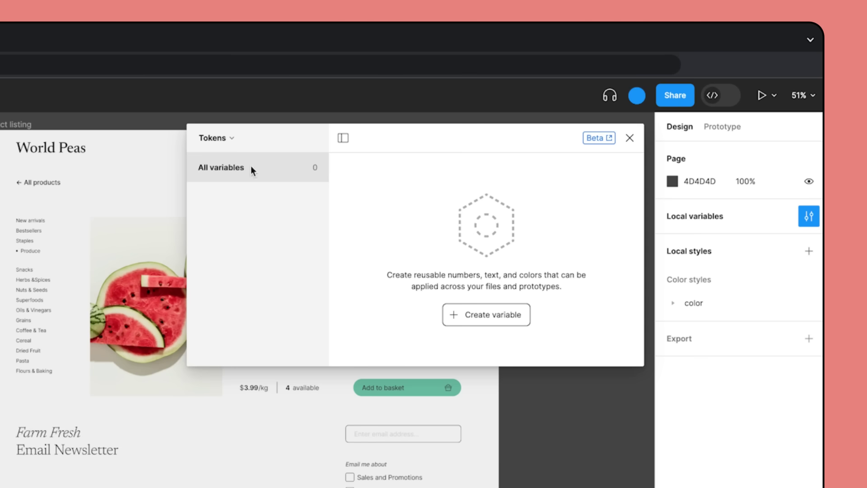
Add text-primary aliased to color/grey/900 and text-secondary aliased to color/grey/600
{"action": "left_click", "coordinate": [524, 315]}
{"action": "left_click", "coordinate": [528, 343]}
{"action": "type", "text": "text-primary"}
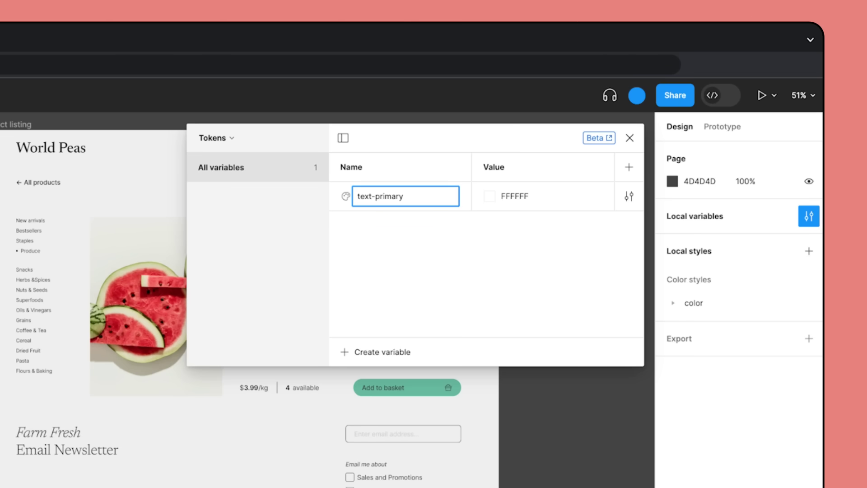
{"action": "key", "text": "Return"}
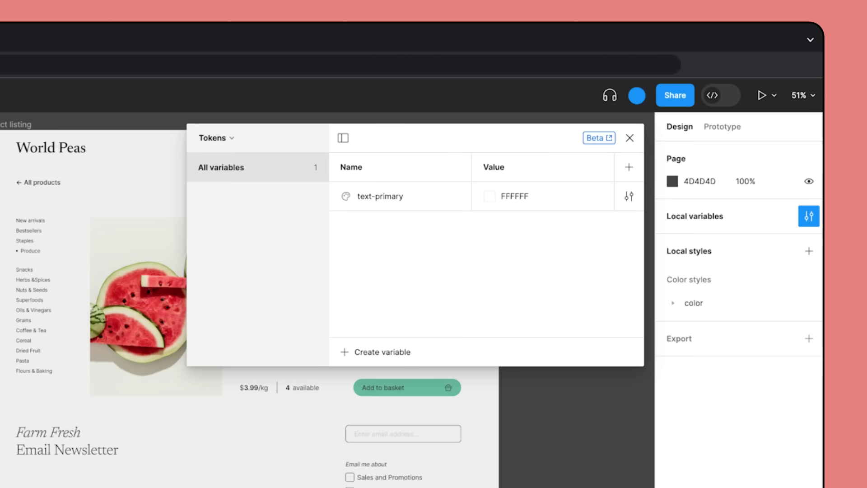
{"action": "left_click", "coordinate": [491, 196]}
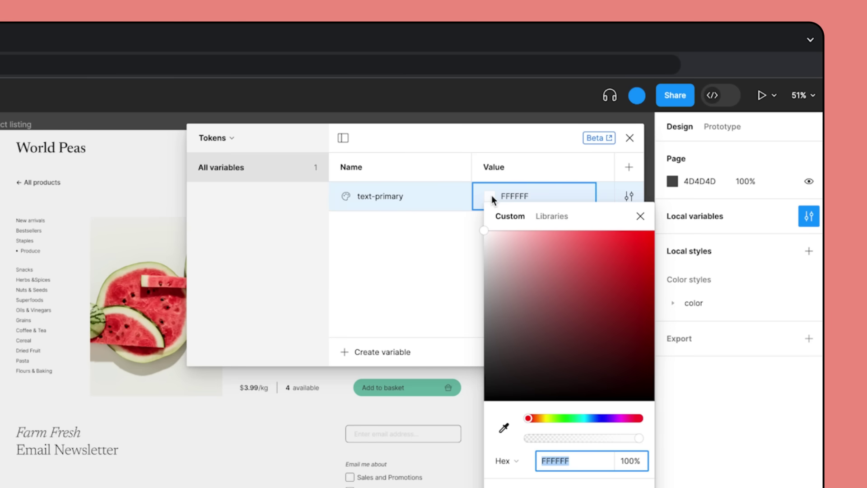
{"action": "left_click", "coordinate": [566, 216]}
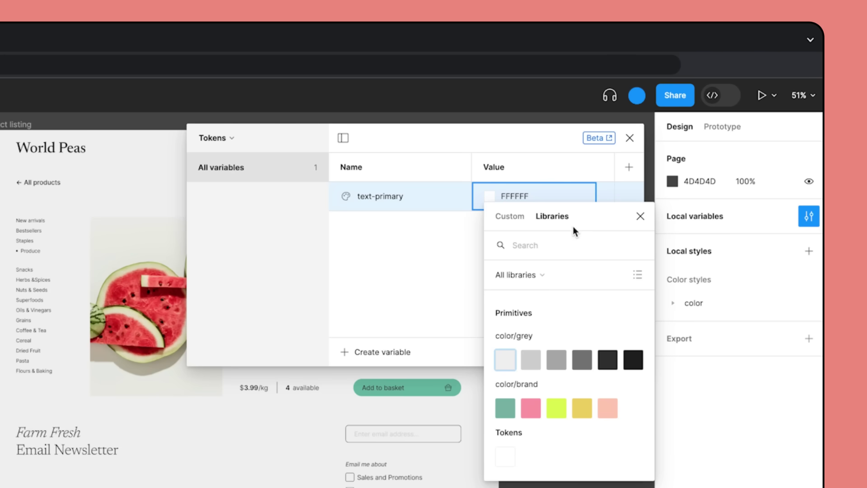
{"action": "left_click", "coordinate": [640, 370]}
{"action": "scroll", "coordinate": [532, 235], "scroll_direction": "down", "scroll_amount": 1}
{"action": "left_click", "coordinate": [382, 351]}
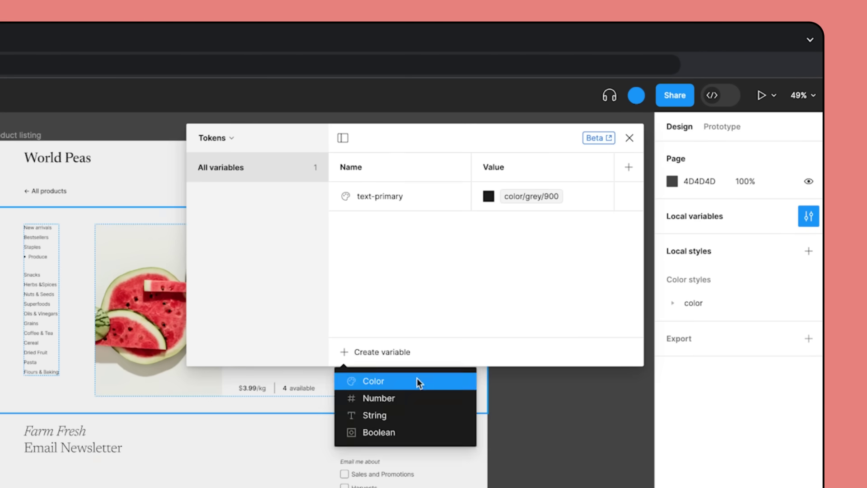
{"action": "left_click", "coordinate": [416, 381]}
{"action": "type", "text": "text-secondary"}
{"action": "left_click", "coordinate": [490, 225]}
{"action": "left_click", "coordinate": [551, 245]}
{"action": "left_click", "coordinate": [588, 387]}
Add text-brand aliased to color/grey/900 and text-invert aliased to color/grey/50
{"action": "left_click", "coordinate": [382, 352]}
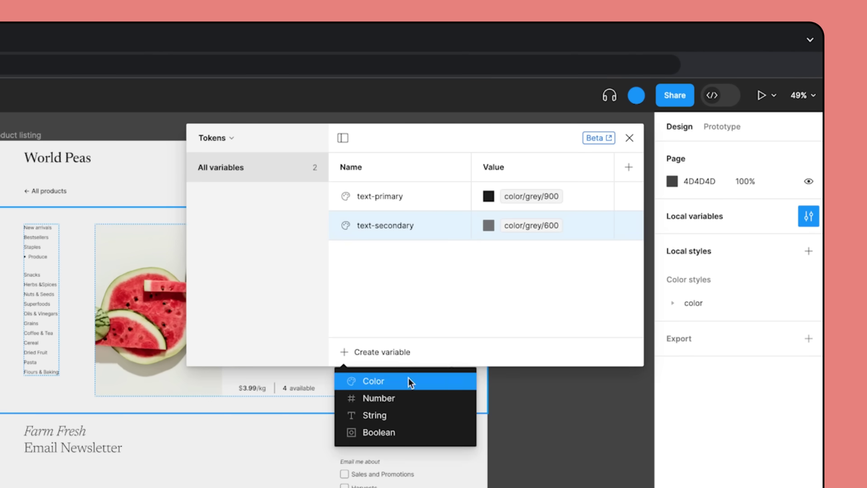
{"action": "left_click", "coordinate": [408, 381]}
{"action": "type", "text": "text-brand"}
{"action": "left_click", "coordinate": [489, 254]}
{"action": "left_click", "coordinate": [551, 275]}
{"action": "left_click", "coordinate": [614, 416]}
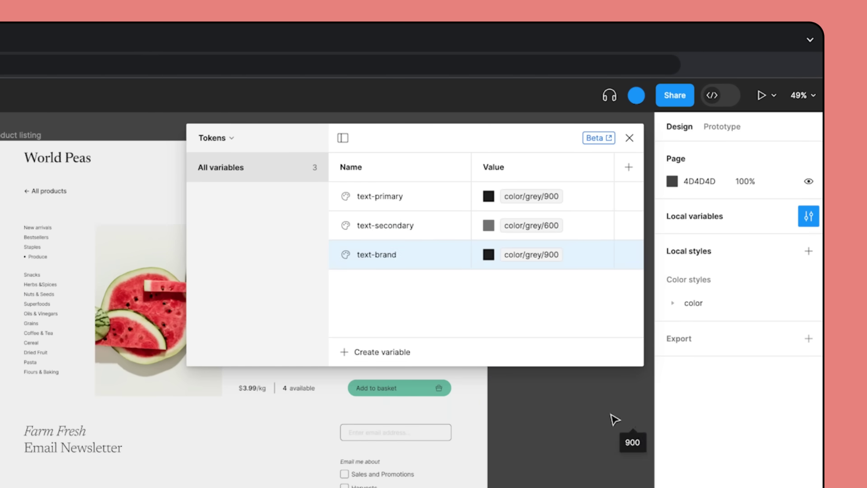
{"action": "left_click", "coordinate": [382, 352]}
{"action": "left_click", "coordinate": [408, 381]}
{"action": "type", "text": "text-invert"}
{"action": "left_click", "coordinate": [489, 283]}
{"action": "left_click", "coordinate": [552, 304]}
{"action": "left_click", "coordinate": [507, 446]}
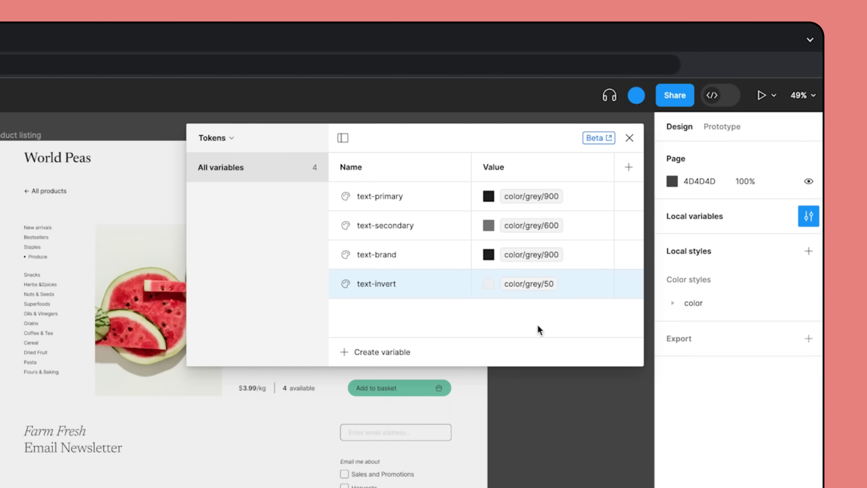
Add surface-primary aliased to color/grey/50 and surface-secondary aliased to color/grey/800
{"action": "left_click", "coordinate": [383, 352]}
{"action": "left_click", "coordinate": [410, 382]}
{"action": "type", "text": "surface-primary"}
{"action": "left_click", "coordinate": [489, 312]}
{"action": "left_click", "coordinate": [551, 306]}
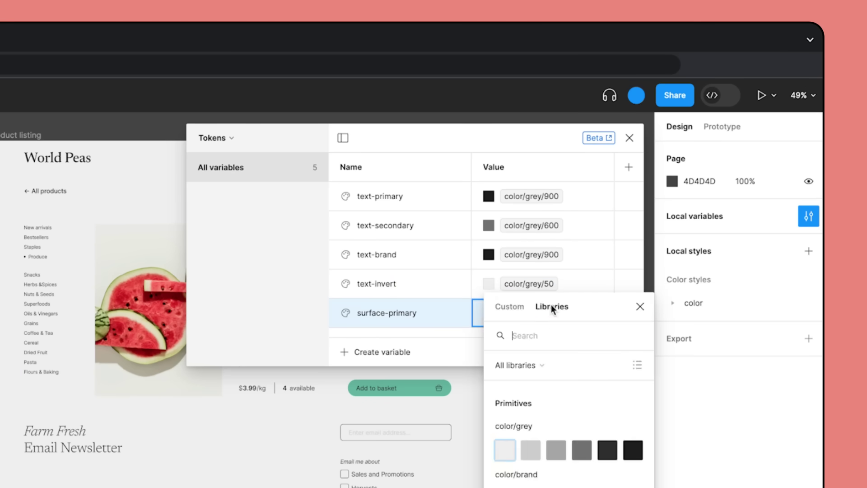
{"action": "left_click", "coordinate": [508, 448]}
{"action": "left_click", "coordinate": [383, 351]}
{"action": "left_click", "coordinate": [410, 382]}
{"action": "type", "text": "surface-secondary"}
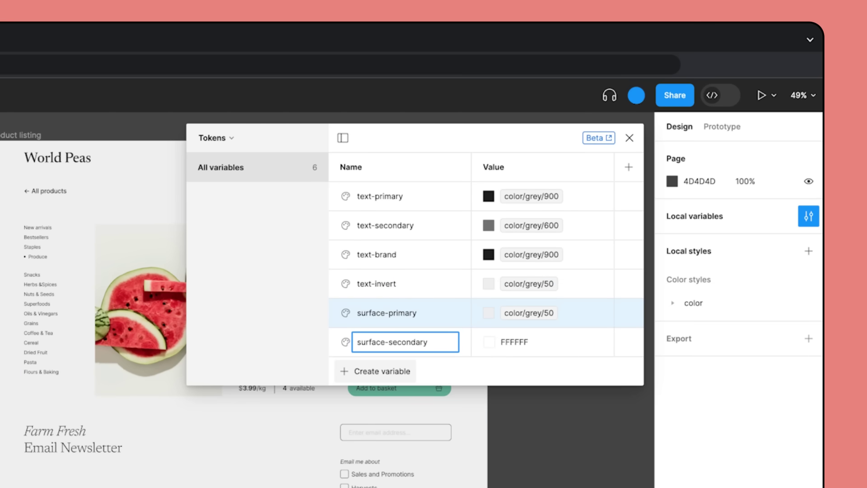
{"action": "left_click", "coordinate": [489, 342]}
{"action": "left_click", "coordinate": [537, 307]}
{"action": "left_click", "coordinate": [609, 447]}
Add surface-invert aliased to color/grey/900 and surface-brand aliased to color/brand/watermelon
{"action": "left_click", "coordinate": [404, 373]}
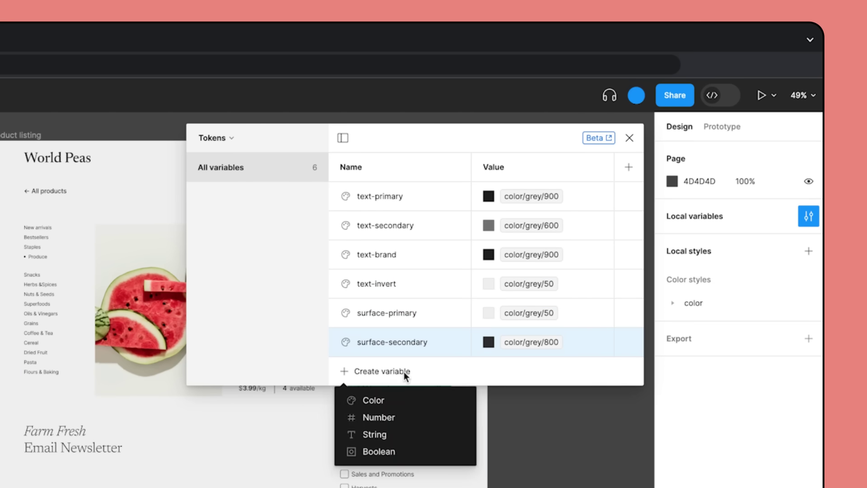
{"action": "left_click", "coordinate": [373, 400]}
{"action": "type", "text": "surface-invert"}
{"action": "left_click", "coordinate": [489, 371]}
{"action": "left_click", "coordinate": [552, 304]}
{"action": "left_click", "coordinate": [633, 448]}
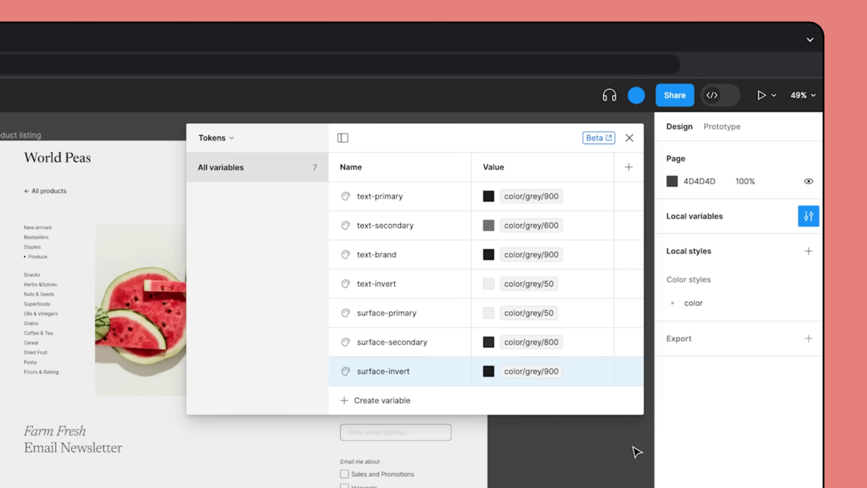
{"action": "left_click", "coordinate": [382, 401]}
{"action": "left_click", "coordinate": [384, 430]}
{"action": "type", "text": "surface-brand"}
{"action": "left_click", "coordinate": [489, 400]}
{"action": "left_click", "coordinate": [552, 307]}
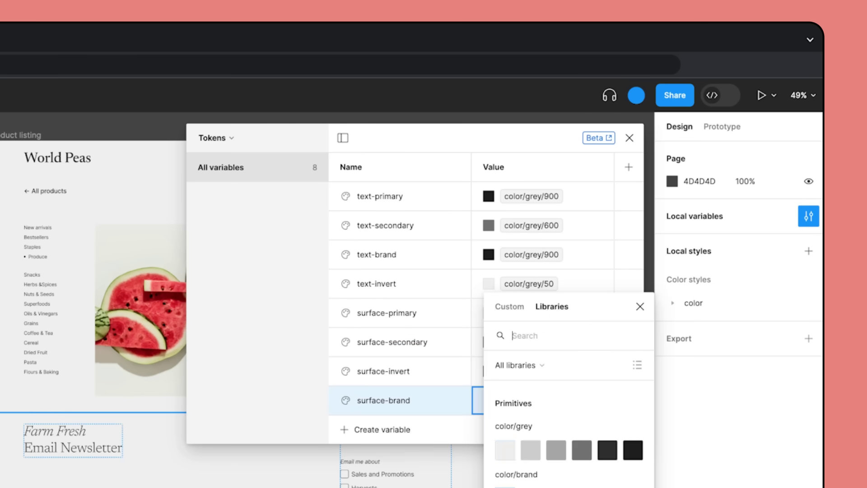
{"action": "left_click", "coordinate": [531, 487]}
Add border-primary aliased to color/grey/900
{"action": "left_click", "coordinate": [407, 431]}
{"action": "left_click", "coordinate": [397, 461]}
{"action": "type", "text": "border-"}
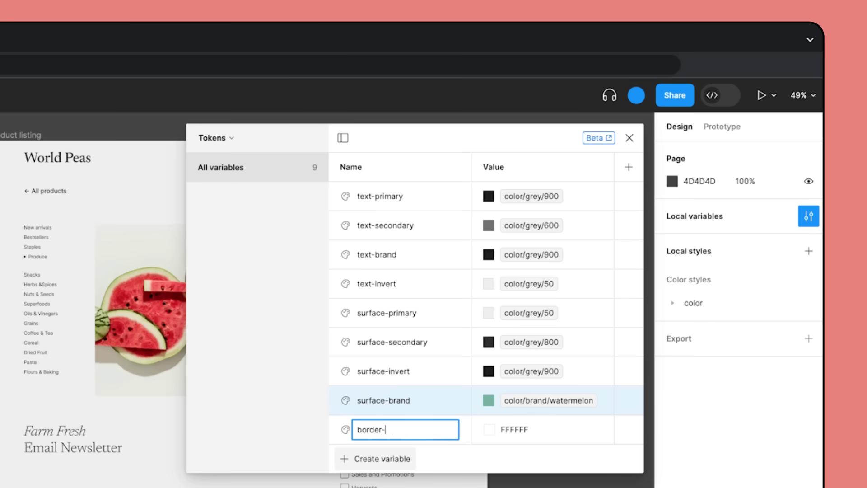
{"action": "type", "text": "primary"}
{"action": "key", "text": "Return"}
{"action": "left_click", "coordinate": [489, 429]}
{"action": "left_click", "coordinate": [544, 310]}
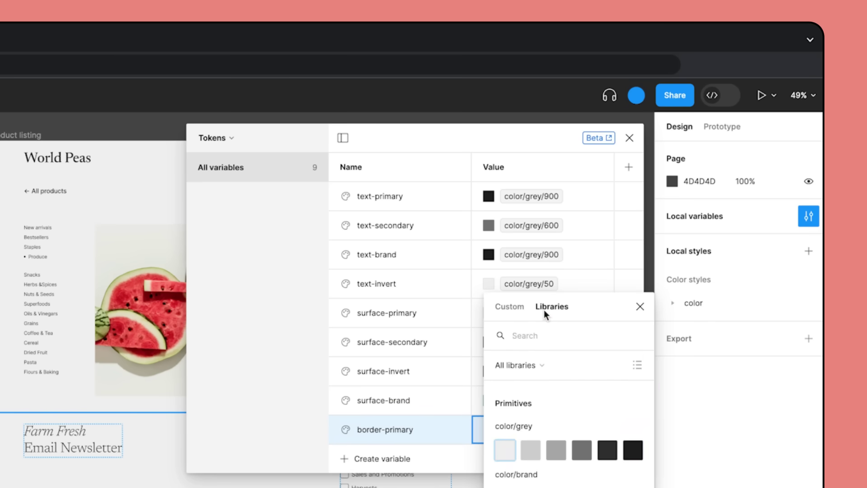
{"action": "left_click", "coordinate": [633, 450]}
Group the four text variables into a group named text
{"action": "left_click_drag", "start_coordinate": [465, 201], "coordinate": [467, 284]}
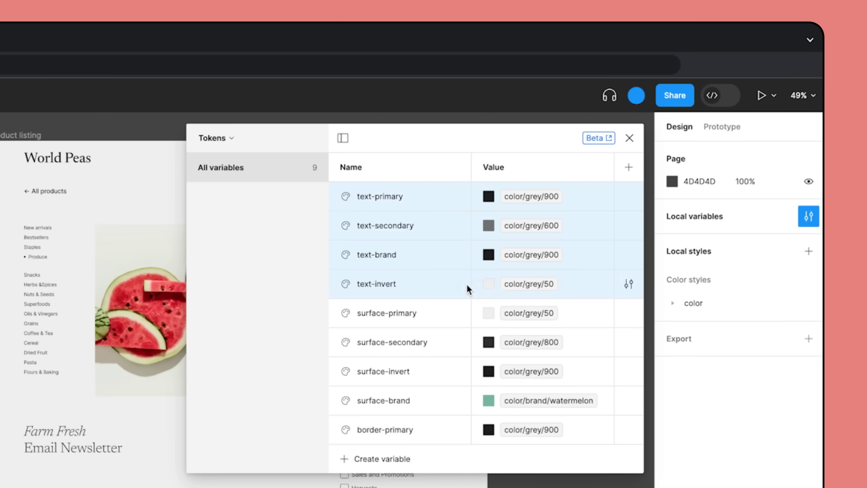
{"action": "right_click", "coordinate": [467, 283]}
{"action": "left_click", "coordinate": [584, 299]}
{"action": "type", "text": "text"}
{"action": "left_click", "coordinate": [227, 168]}
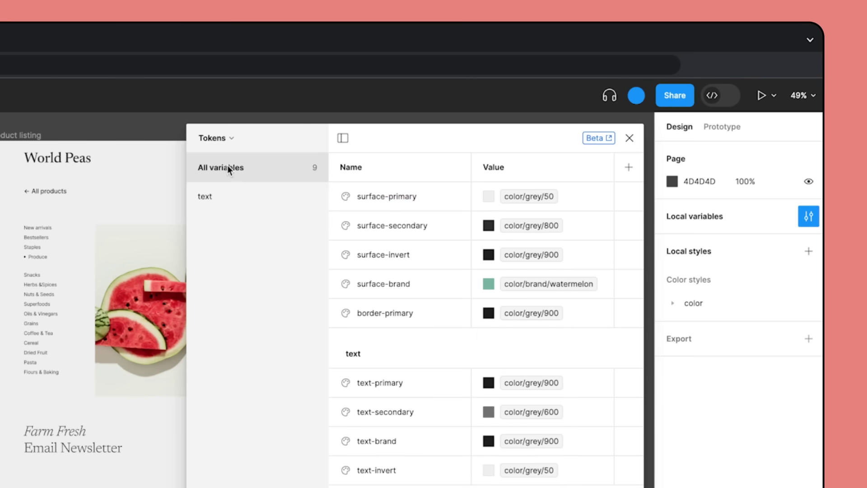
Group the four surface variables into a group named surface
{"action": "left_click_drag", "start_coordinate": [465, 195], "coordinate": [467, 282]}
{"action": "right_click", "coordinate": [467, 283]}
{"action": "left_click", "coordinate": [588, 294]}
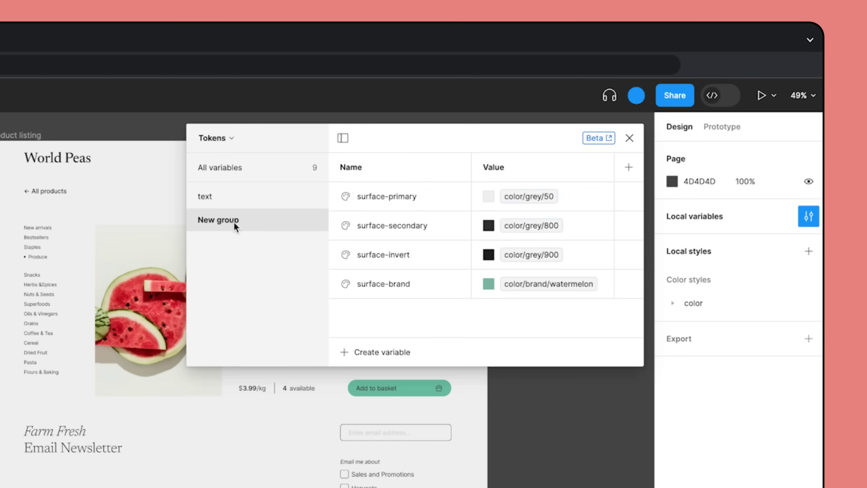
{"action": "type", "text": "surface"}
{"action": "left_click", "coordinate": [245, 167]}
Put border-primary into its own group named border
{"action": "right_click", "coordinate": [467, 195]}
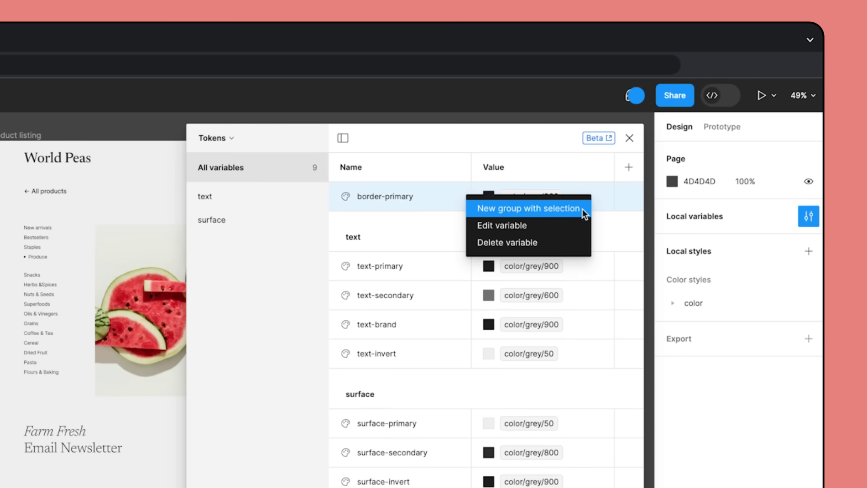
{"action": "left_click", "coordinate": [581, 209]}
{"action": "type", "text": "border"}
{"action": "left_click", "coordinate": [230, 167]}
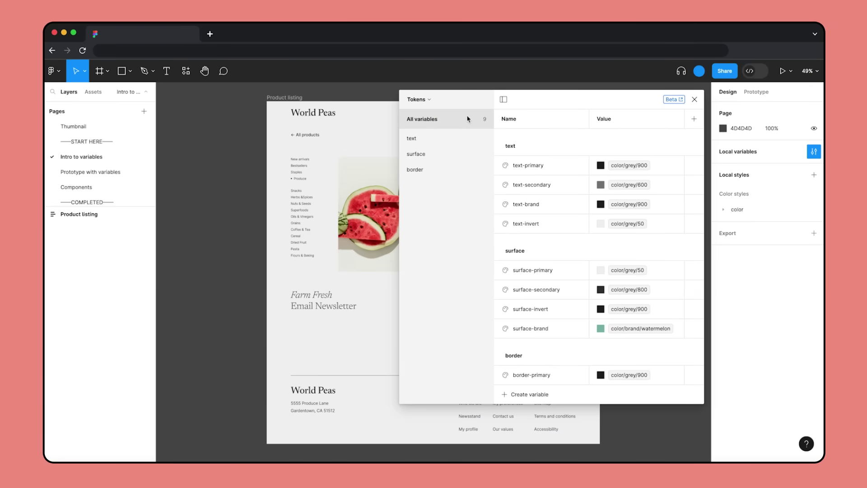
Bind the Add to basket button's fill to the surface-brand variable
{"action": "left_click", "coordinate": [695, 100]}
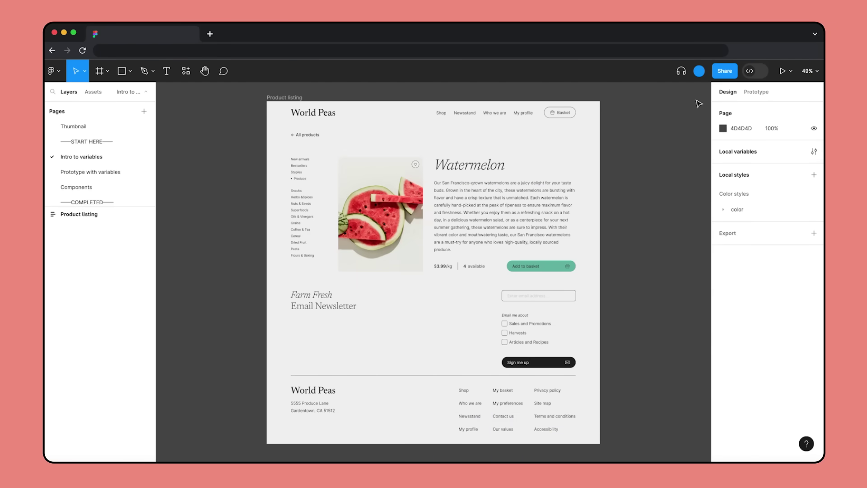
{"action": "left_click", "coordinate": [541, 266]}
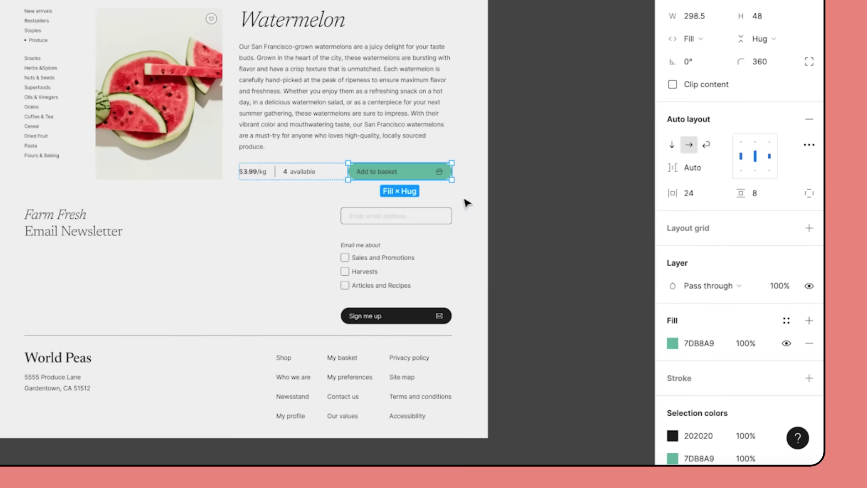
{"action": "left_click", "coordinate": [787, 324]}
{"action": "left_click_drag", "start_coordinate": [649, 249], "coordinate": [649, 358]}
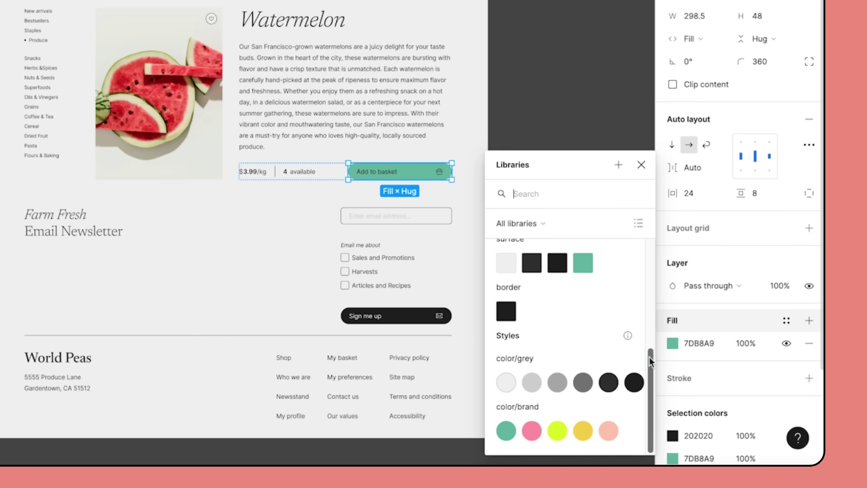
{"action": "left_click_drag", "start_coordinate": [650, 357], "coordinate": [654, 292]}
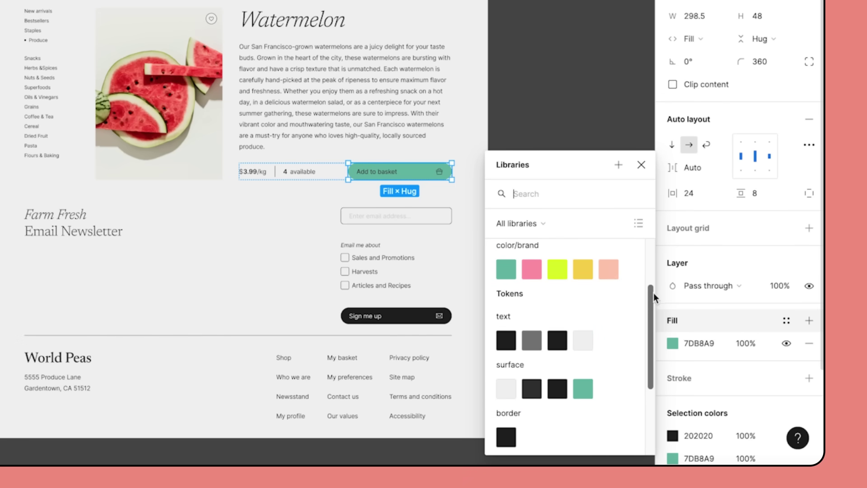
{"action": "left_click", "coordinate": [583, 391]}
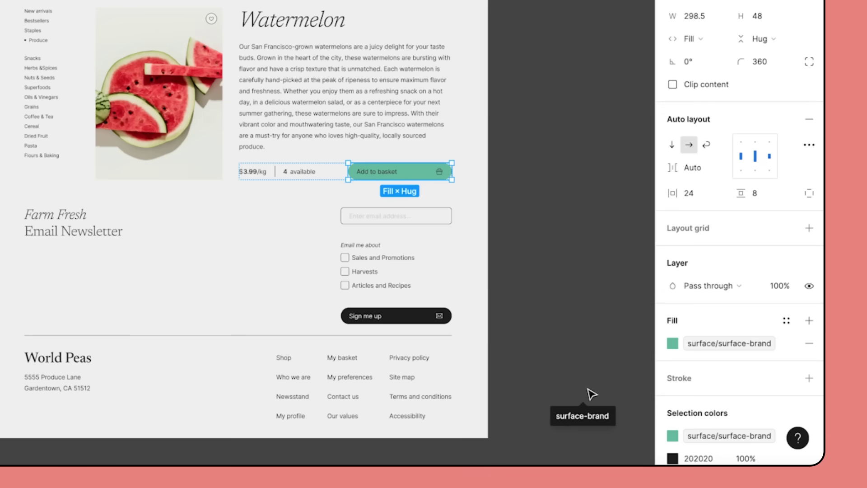
{"action": "left_click", "coordinate": [591, 392]}
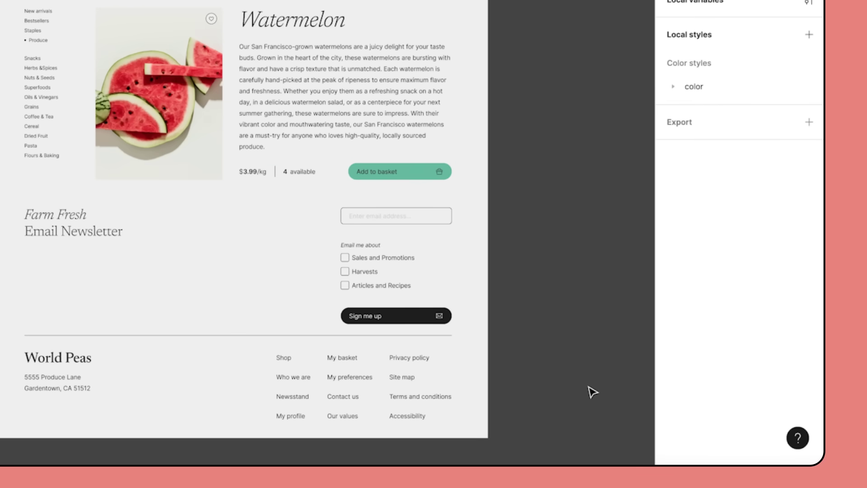
Set the Product listing frame's fill to the surface-primary variable
{"action": "left_click", "coordinate": [220, 26]}
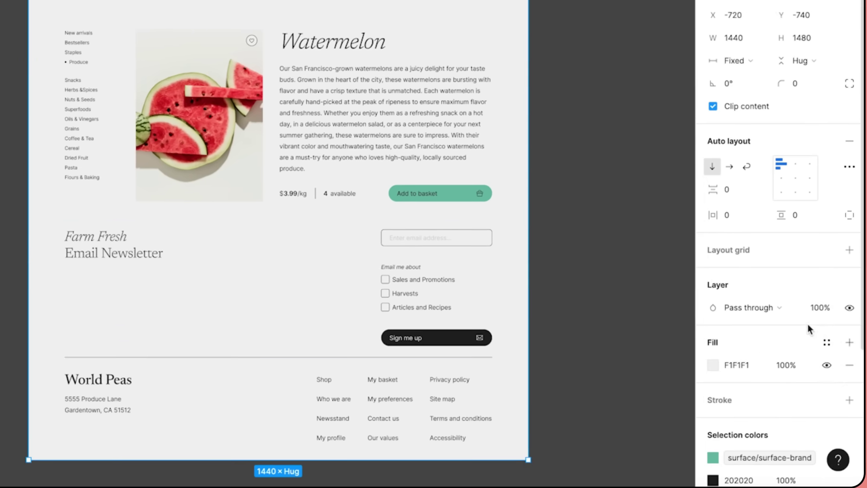
{"action": "left_click", "coordinate": [785, 322]}
{"action": "scroll", "coordinate": [650, 253], "scroll_direction": "down", "scroll_amount": 2}
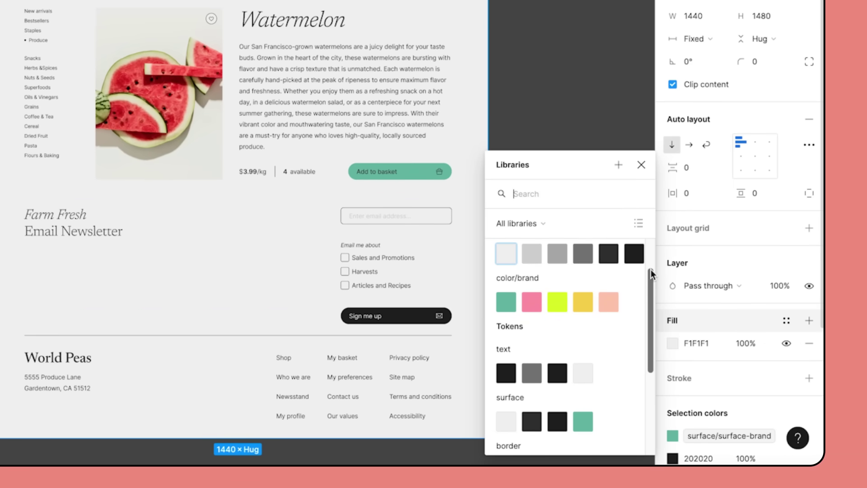
{"action": "left_click", "coordinate": [509, 418]}
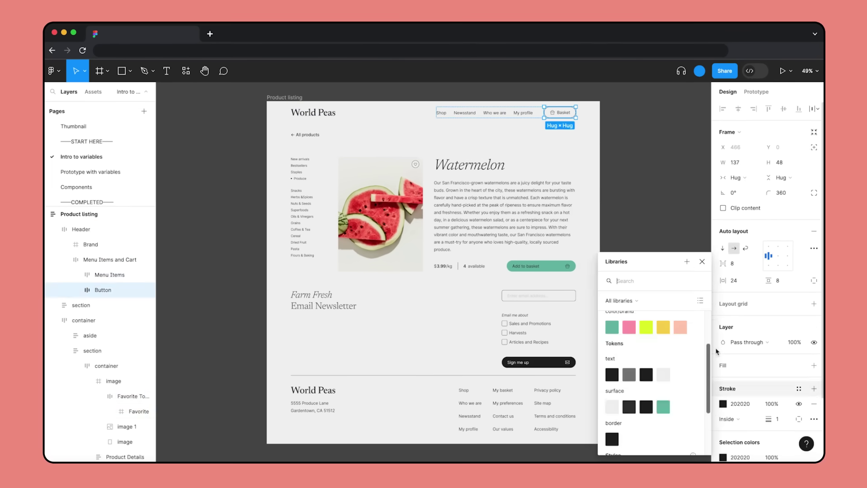
Select the favourite toggle and the newsletter checkbox frames
{"action": "left_click", "coordinate": [213, 21]}
{"action": "scroll", "coordinate": [810, 345], "scroll_direction": "down", "scroll_amount": 3}
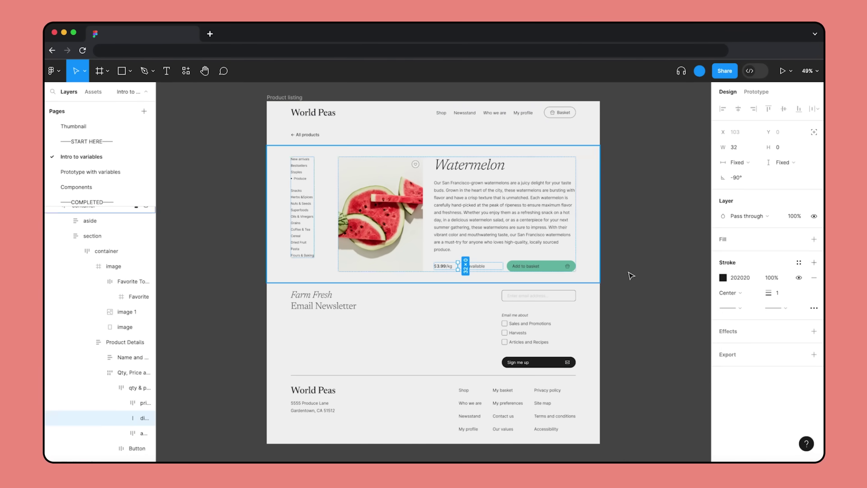
{"action": "left_click", "coordinate": [538, 295]}
{"action": "left_click", "coordinate": [505, 324], "text": "super"}
{"action": "left_click", "coordinate": [506, 343], "text": "shift+super"}
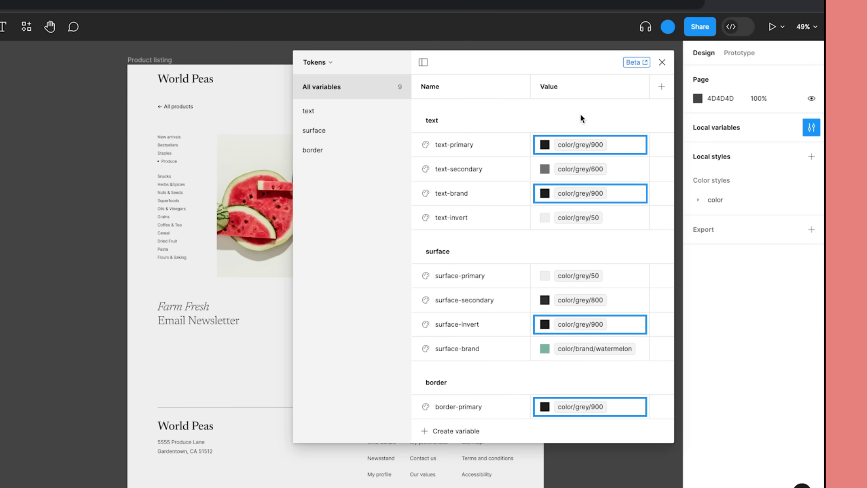
Switch to the Primitives collection and inspect the color/grey/900 value
{"action": "left_click", "coordinate": [332, 66]}
{"action": "left_click", "coordinate": [334, 99]}
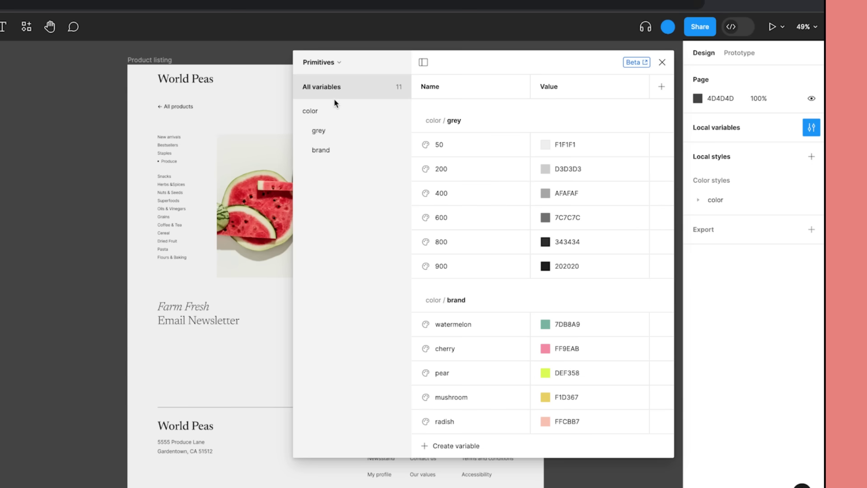
{"action": "left_click", "coordinate": [546, 269]}
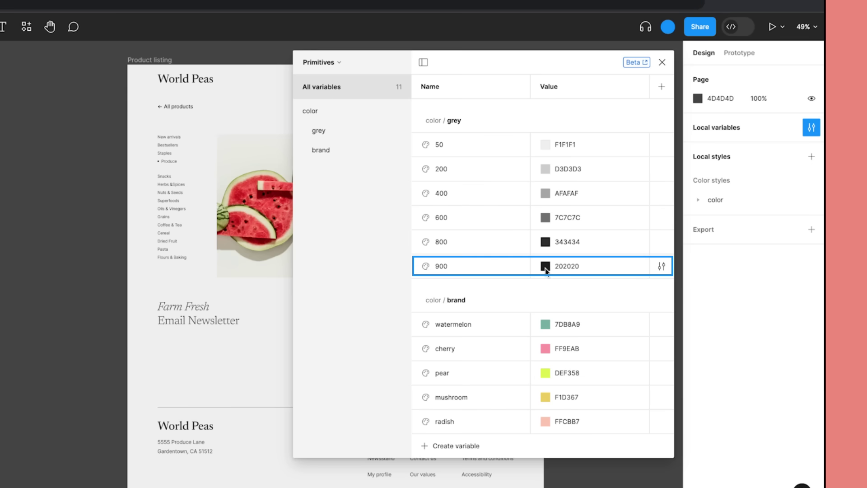
{"action": "left_click", "coordinate": [546, 268]}
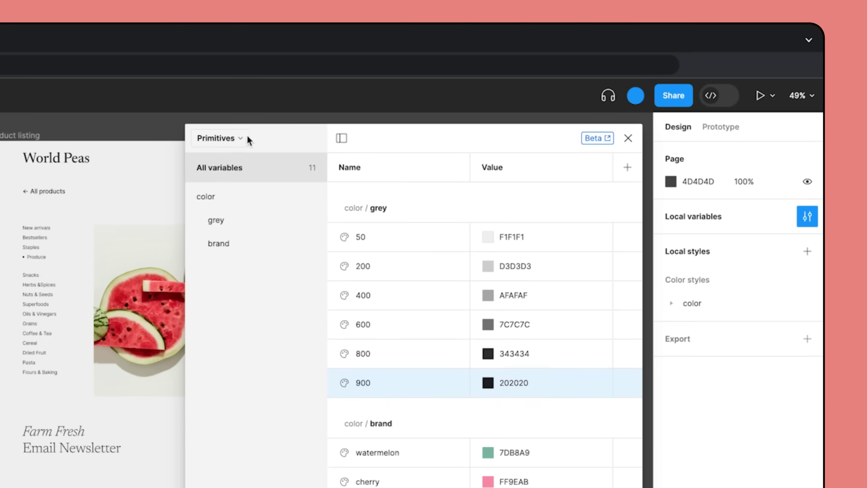
Add a second mode to the Tokens collection and name the modes Light and Dark
{"action": "left_click", "coordinate": [246, 136]}
{"action": "left_click", "coordinate": [244, 200]}
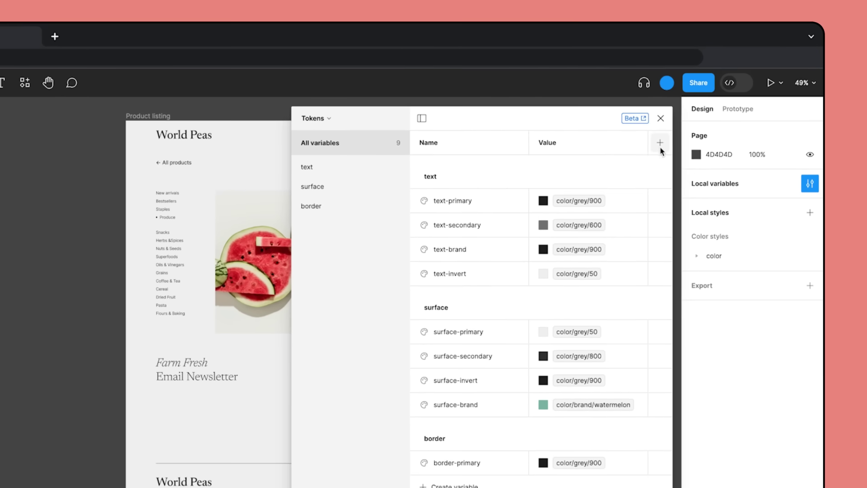
{"action": "left_click", "coordinate": [660, 149]}
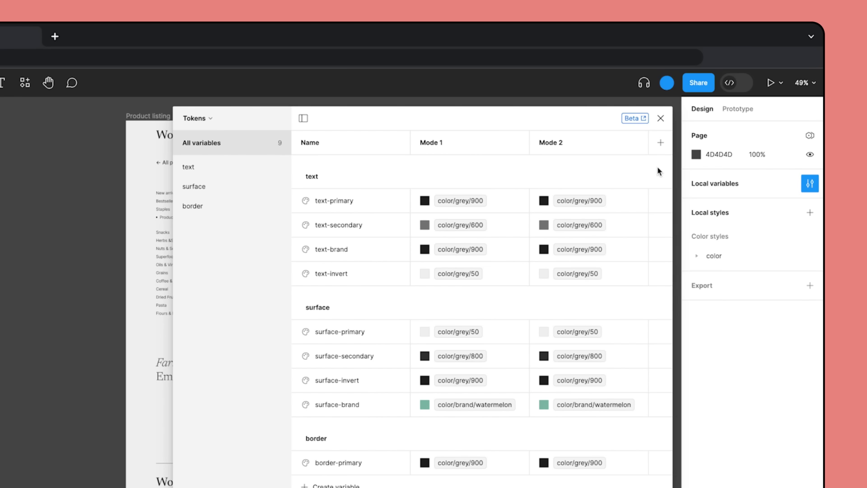
{"action": "double_click", "coordinate": [426, 142]}
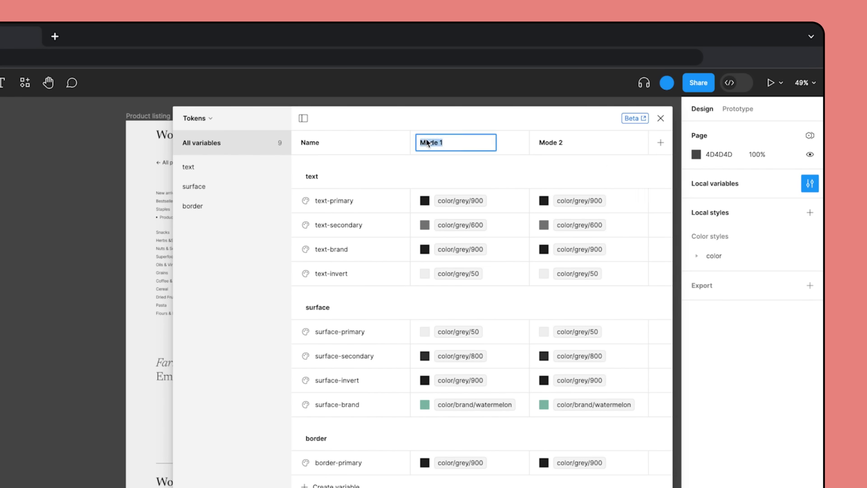
{"action": "type", "text": "Light"}
{"action": "key", "text": "Return"}
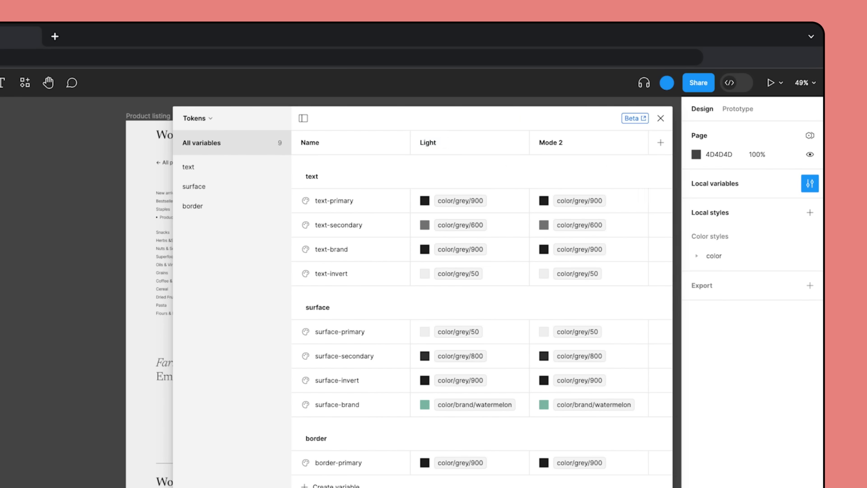
{"action": "double_click", "coordinate": [562, 142]}
{"action": "type", "text": "Dark"}
{"action": "key", "text": "Return"}
Set Dark values: text-primary grey 50, text-secondary grey 200, text-invert grey 900
{"action": "left_click", "coordinate": [544, 201]}
{"action": "left_click", "coordinate": [556, 342]}
{"action": "left_click", "coordinate": [544, 225]}
{"action": "left_click", "coordinate": [578, 366]}
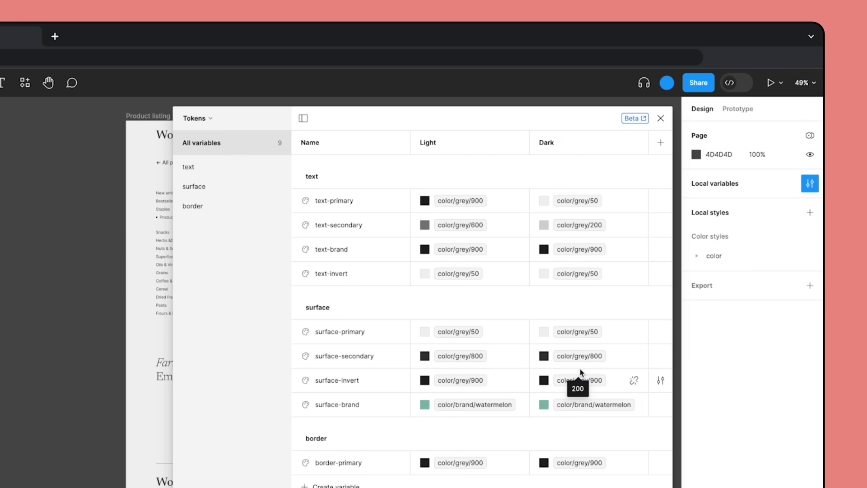
{"action": "left_click", "coordinate": [544, 273]}
{"action": "left_click", "coordinate": [663, 417]}
Set Dark surfaces: primary grey 900, secondary grey 400, invert grey 50, brand watermelon
{"action": "left_click", "coordinate": [544, 332]}
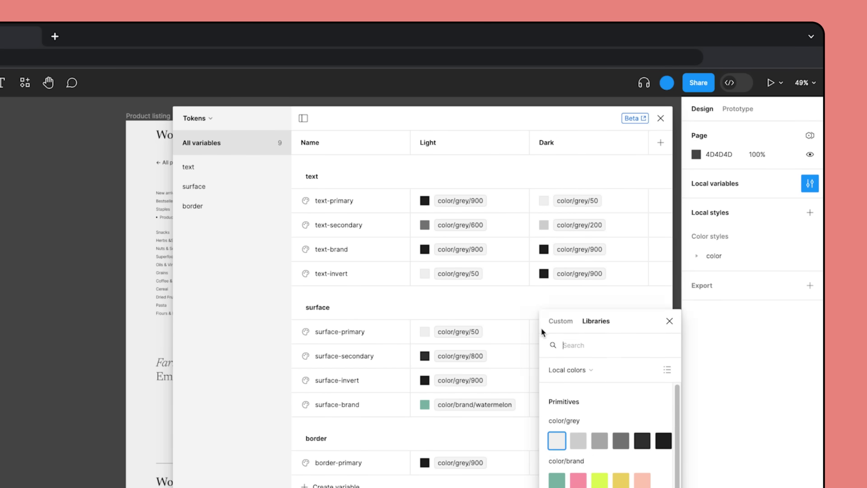
{"action": "left_click", "coordinate": [663, 441]}
{"action": "left_click", "coordinate": [632, 356]}
{"action": "left_click", "coordinate": [599, 441]}
{"action": "left_click", "coordinate": [543, 380]}
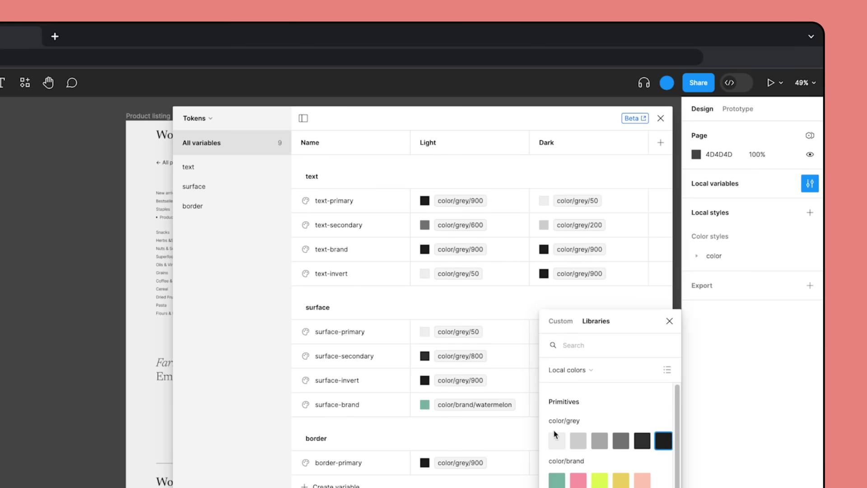
{"action": "left_click", "coordinate": [556, 434]}
{"action": "left_click", "coordinate": [543, 405]}
{"action": "left_click", "coordinate": [557, 480]}
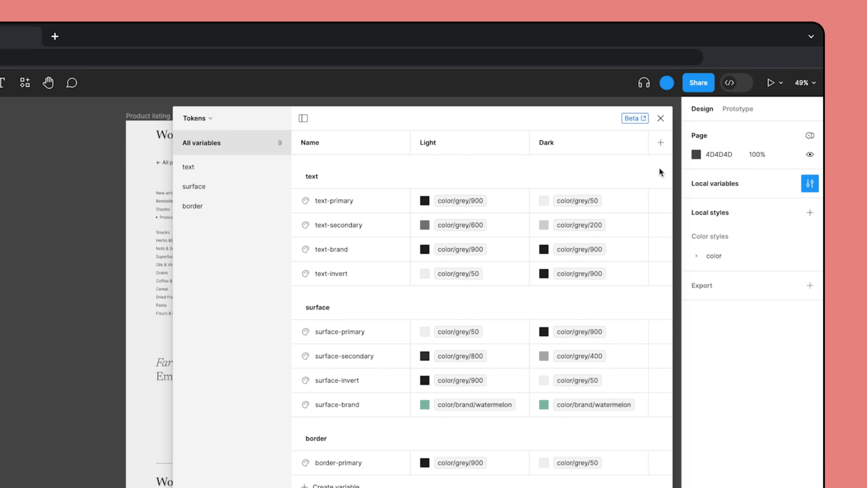
Close the variables panel and select the Product listing frame
{"action": "left_click", "coordinate": [661, 118]}
{"action": "left_click", "coordinate": [167, 116]}
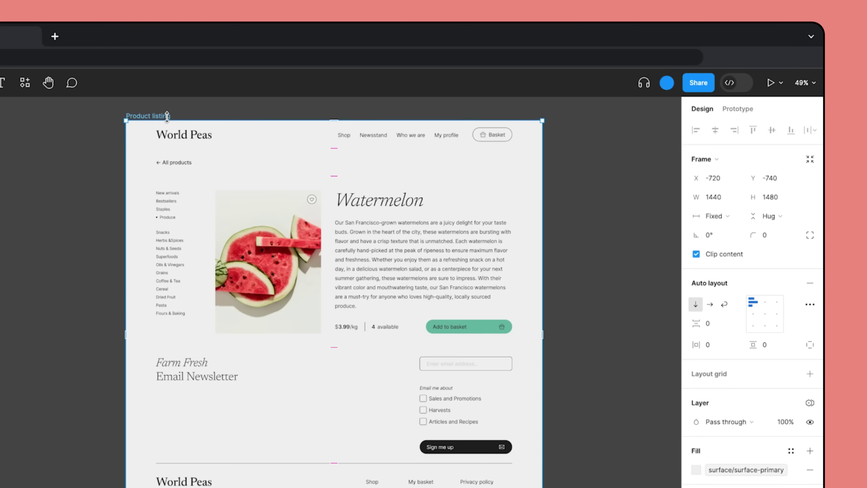
{"action": "scroll", "coordinate": [821, 226], "scroll_direction": "down", "scroll_amount": 3}
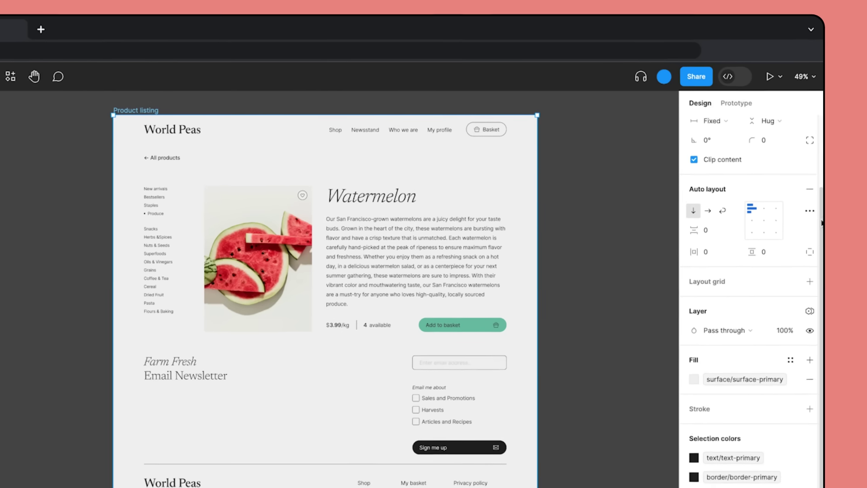
{"action": "scroll", "coordinate": [821, 226], "scroll_direction": "down", "scroll_amount": 2}
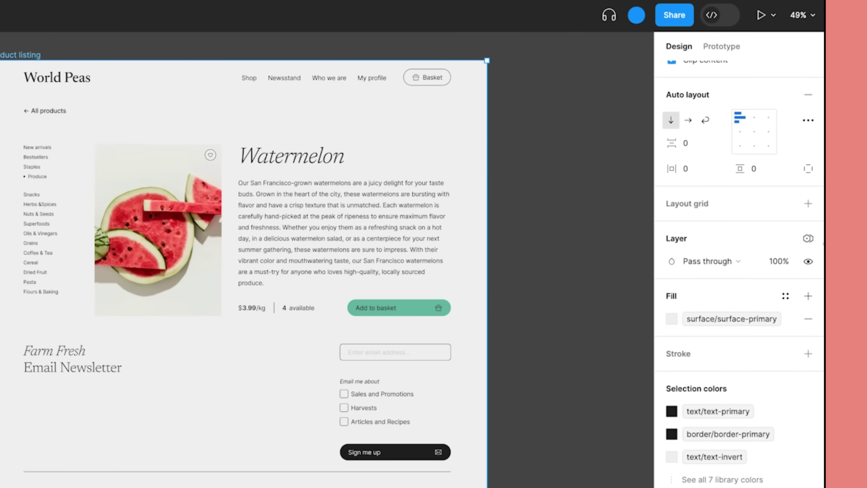
Preview the Product listing in Tokens Dark mode, then revert it to Auto (Light)
{"action": "left_click", "coordinate": [808, 239]}
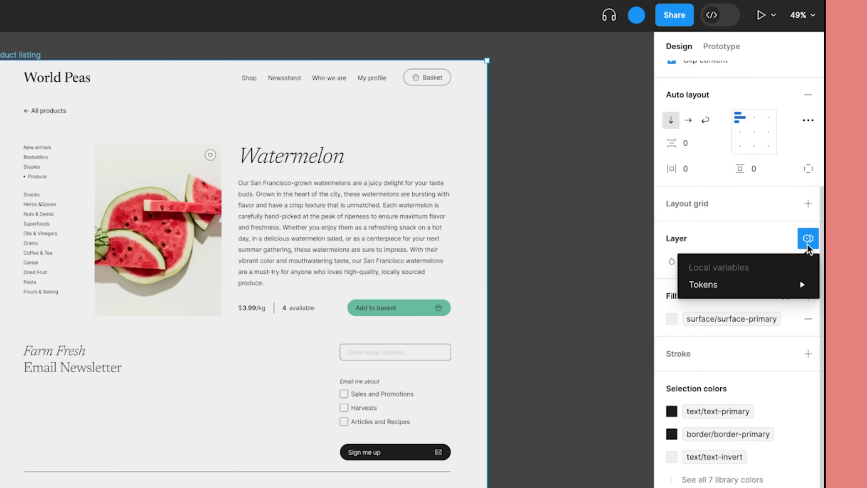
{"action": "mouse_move", "coordinate": [769, 291]}
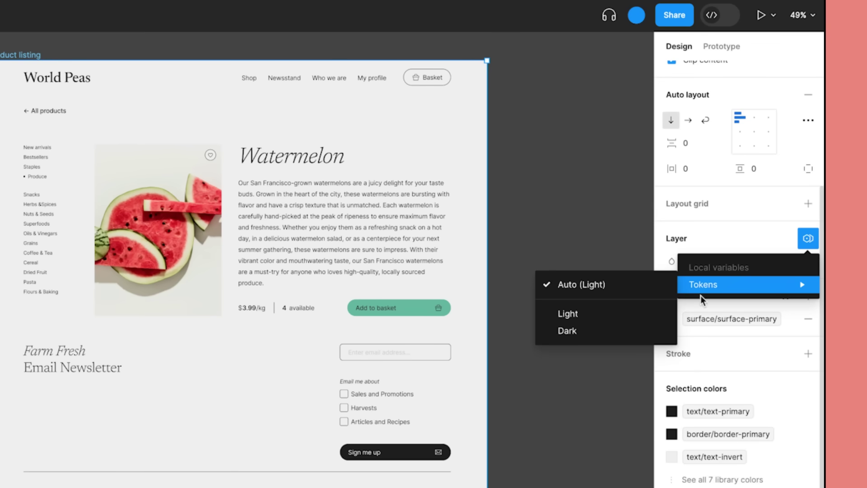
{"action": "left_click", "coordinate": [622, 330]}
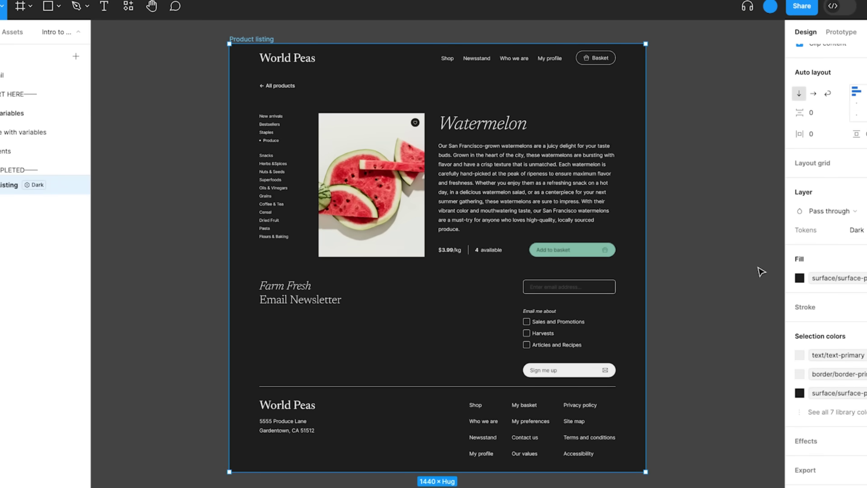
{"action": "left_click", "coordinate": [856, 230]}
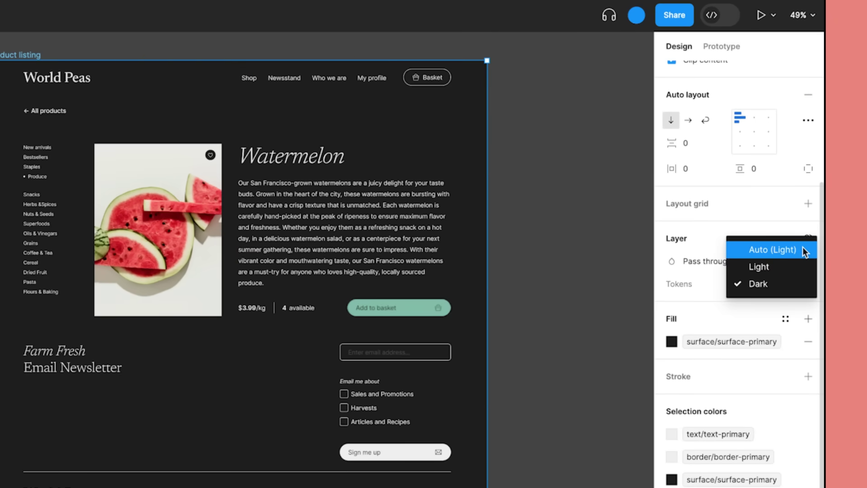
{"action": "left_click", "coordinate": [803, 249]}
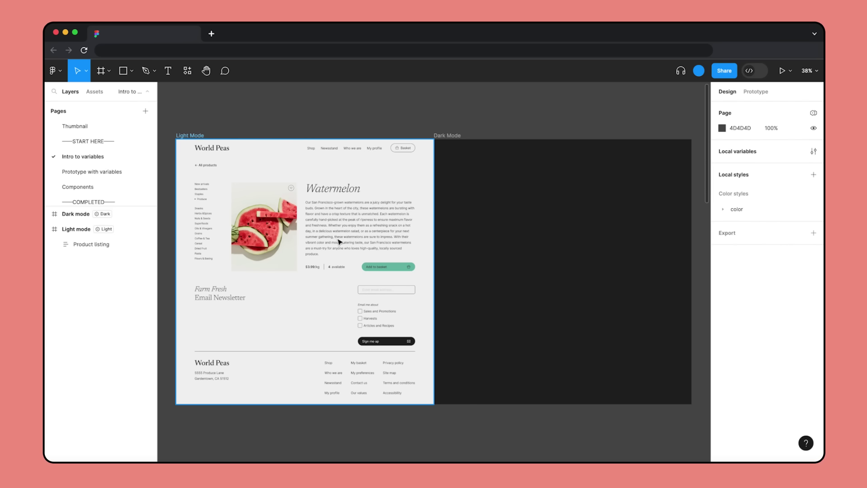
Drag the Product listing into the Dark Mode frame and show the Tokens variables
{"action": "left_click", "coordinate": [339, 241]}
{"action": "left_click", "coordinate": [339, 242]}
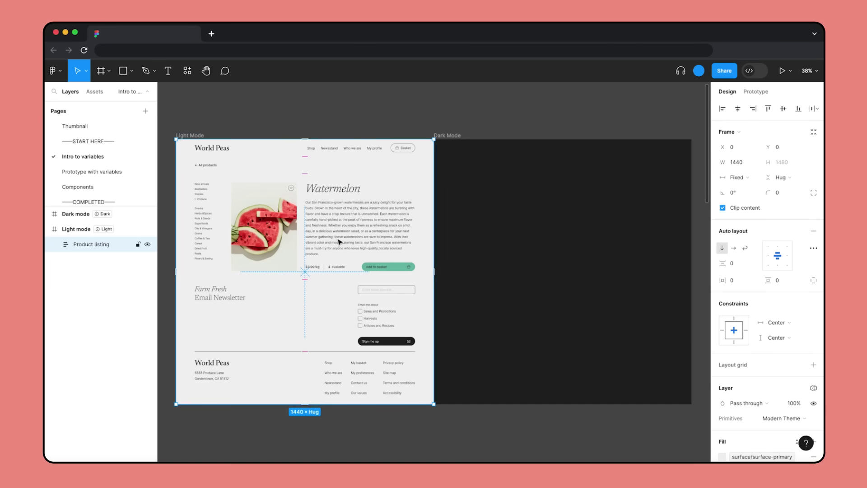
{"action": "left_click_drag", "start_coordinate": [339, 241], "coordinate": [480, 252]}
{"action": "left_click_drag", "start_coordinate": [339, 242], "coordinate": [597, 254]}
{"action": "left_click", "coordinate": [811, 126]}
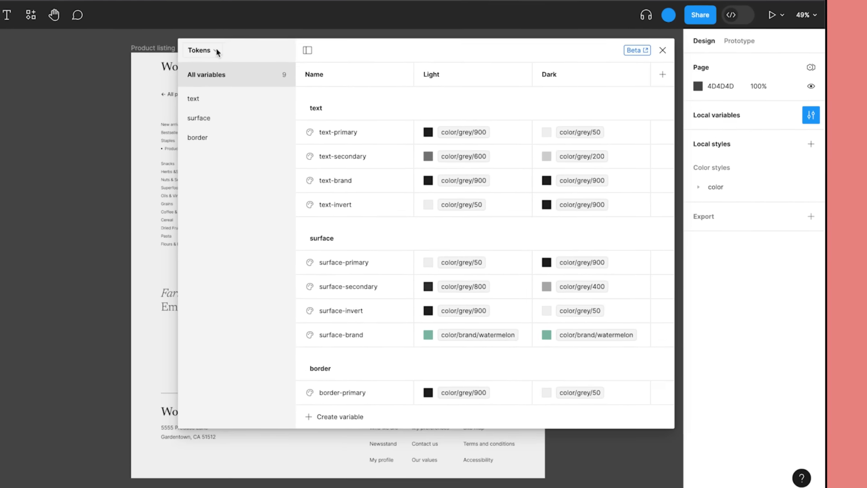
In Primitives, create the number variable .5 with value 4
{"action": "left_click", "coordinate": [334, 99]}
{"action": "left_click", "coordinate": [221, 88]}
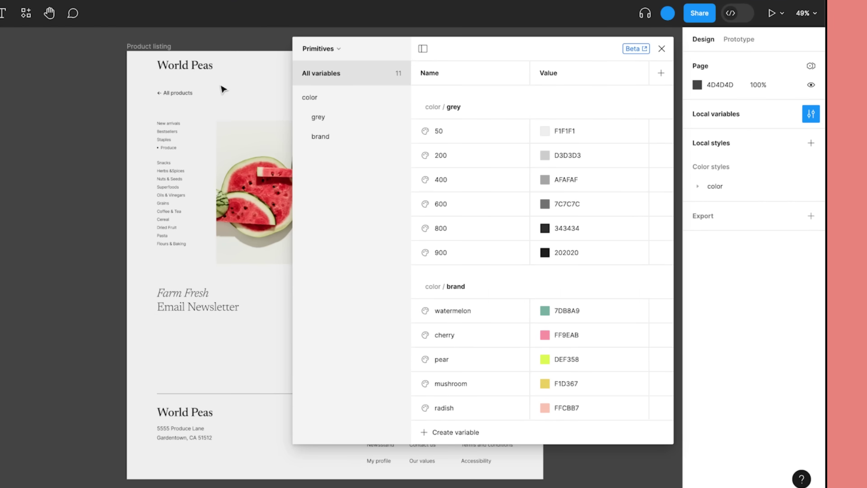
{"action": "left_click", "coordinate": [454, 432]}
{"action": "left_click", "coordinate": [477, 460]}
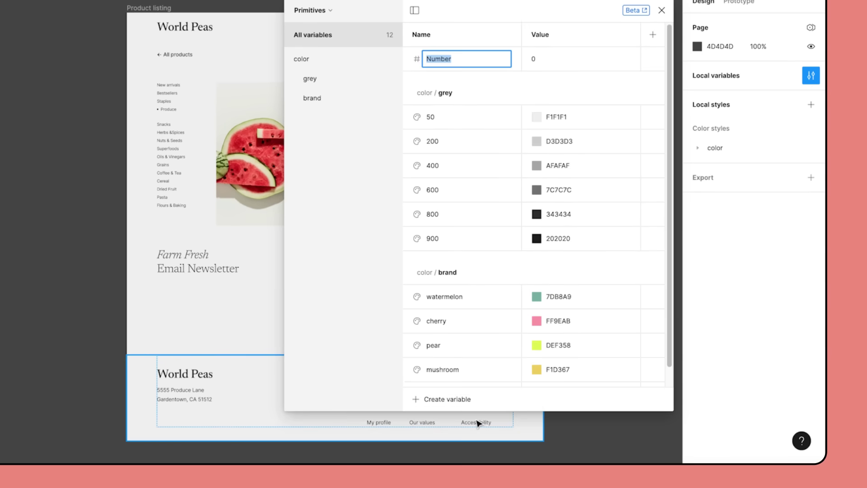
{"action": "type", "text": ".5"}
{"action": "left_click", "coordinate": [555, 58]}
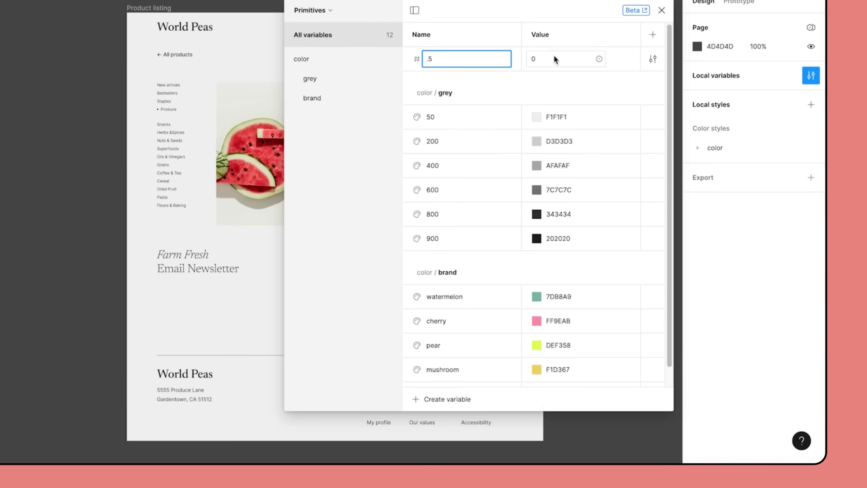
{"action": "type", "text": "4"}
{"action": "key", "text": "Return"}
Add number variables 1 with value 8 and 2 with value 16
{"action": "left_click", "coordinate": [448, 399]}
{"action": "left_click", "coordinate": [474, 422]}
{"action": "type", "text": "1"}
{"action": "left_click", "coordinate": [555, 83]}
{"action": "type", "text": "8"}
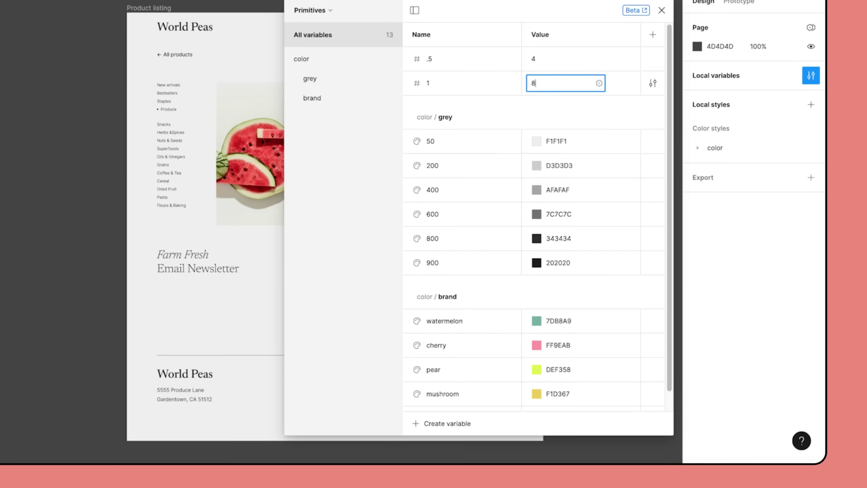
{"action": "left_click", "coordinate": [447, 423]}
{"action": "left_click", "coordinate": [437, 416]}
{"action": "type", "text": "2"}
{"action": "key", "text": "Tab"}
{"action": "type", "text": "16"}
{"action": "key", "text": "Return"}
Add another number variable and finish naming the 3xl radius variable
{"action": "left_click", "coordinate": [447, 443]}
{"action": "left_click", "coordinate": [451, 424]}
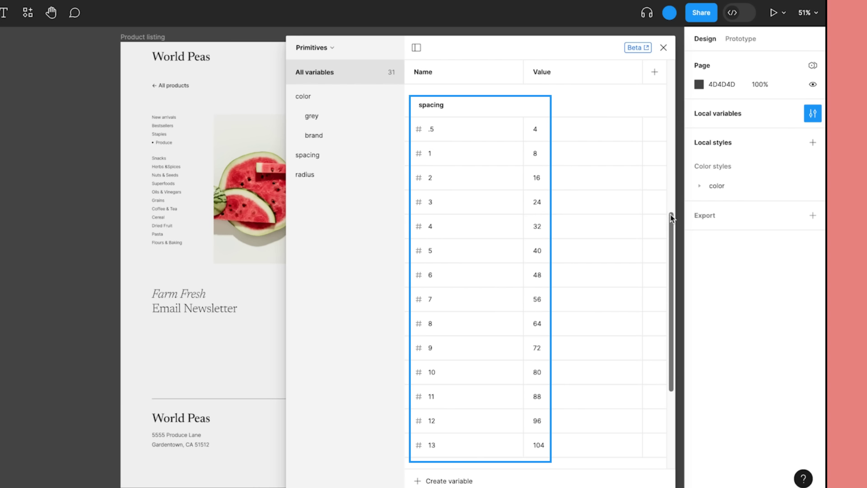
{"action": "left_click_drag", "start_coordinate": [671, 216], "coordinate": [664, 267]}
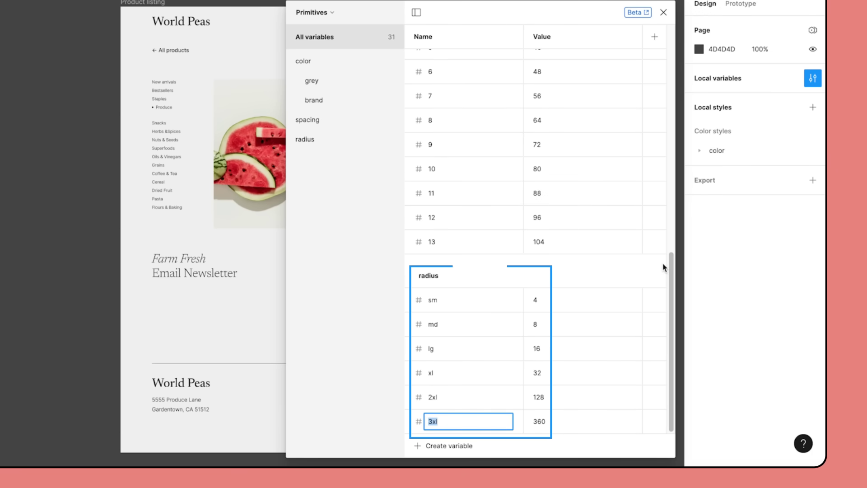
{"action": "key", "text": "Escape"}
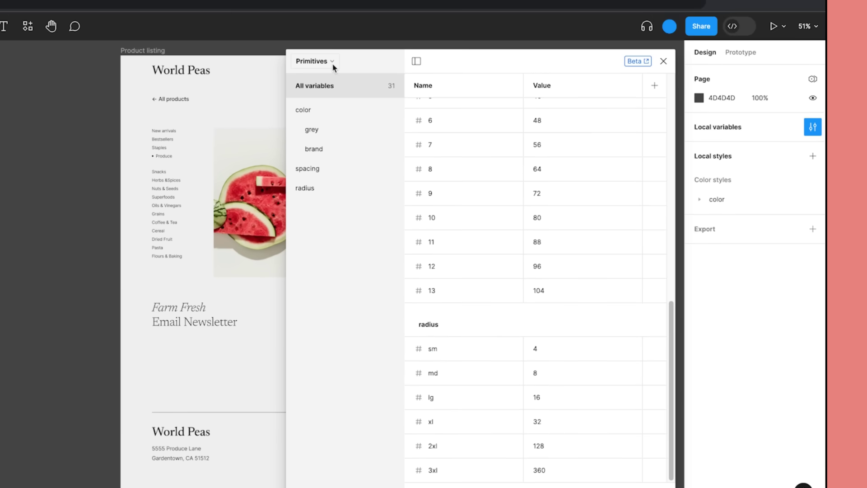
In the Tokens collection, create number variable spacing-none with Light and Dark values of 0
{"action": "left_click", "coordinate": [333, 67]}
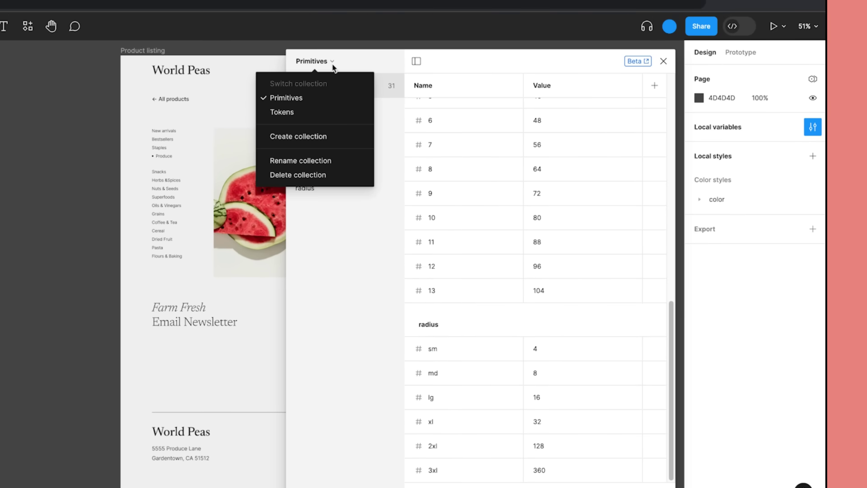
{"action": "left_click", "coordinate": [330, 117]}
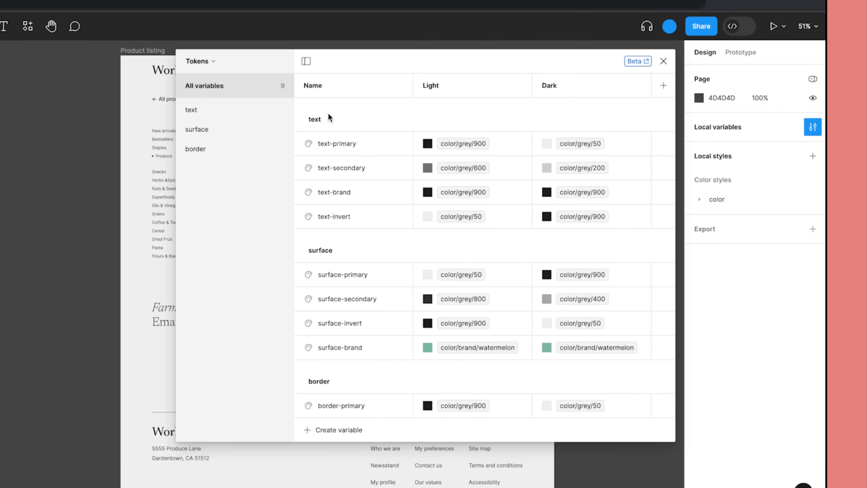
{"action": "left_click", "coordinate": [362, 430]}
{"action": "left_click", "coordinate": [362, 468]}
{"action": "type", "text": "spacing-none"}
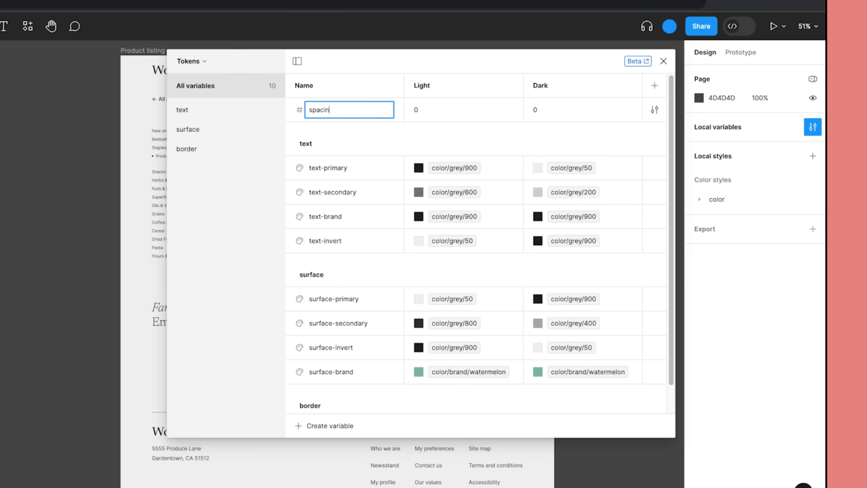
{"action": "left_click", "coordinate": [424, 111]}
{"action": "key", "text": "Return"}
{"action": "left_click", "coordinate": [541, 112]}
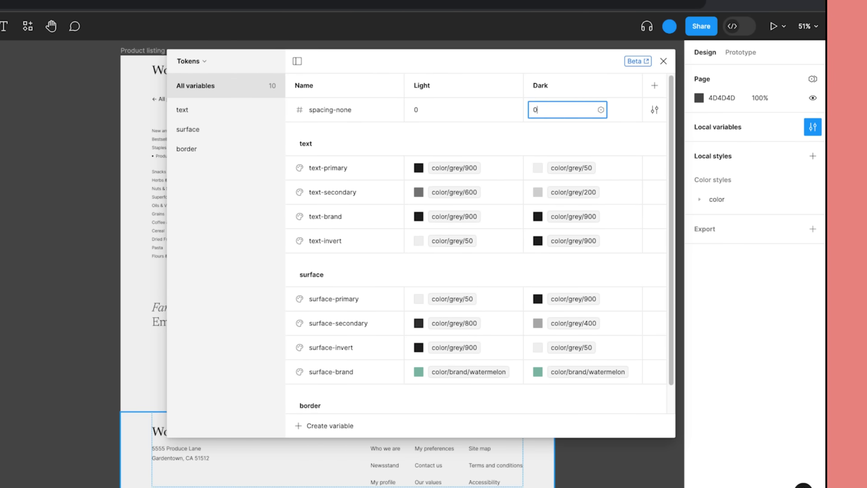
{"action": "key", "text": "Return"}
Add spacing-xs linked to spacing/.5 and spacing-sm linked to spacing/1
{"action": "type", "text": "spacing-xs"}
{"action": "left_click", "coordinate": [585, 134]}
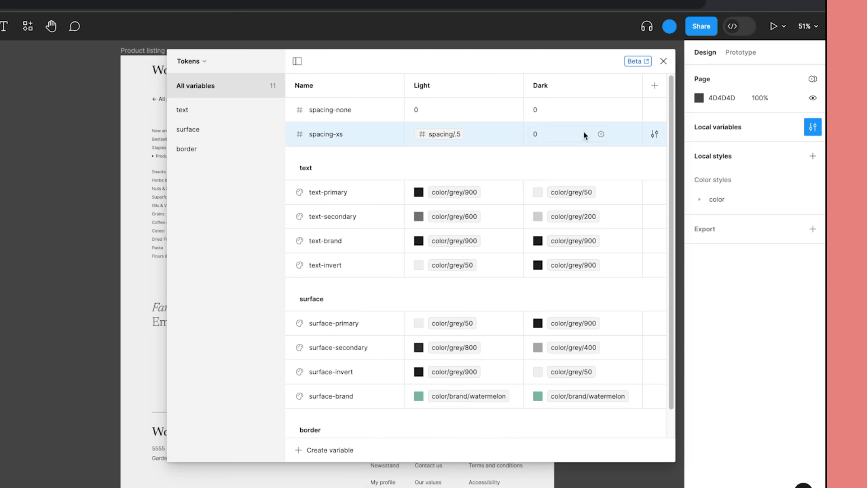
{"action": "type", "text": "spacing-sm"}
{"action": "left_click", "coordinate": [482, 159]}
{"action": "left_click", "coordinate": [331, 474]}
Add spacing-md linked to spacing/3 and spacing-lg linked to spacing/4 in both modes
{"action": "left_click", "coordinate": [327, 470]}
{"action": "type", "text": "spacing-"}
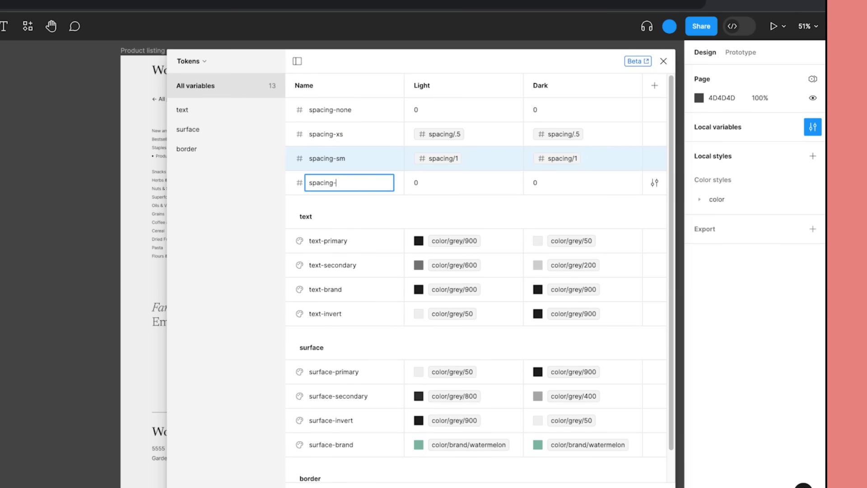
{"action": "type", "text": "md"}
{"action": "left_click", "coordinate": [453, 350]}
{"action": "left_click", "coordinate": [357, 475]}
{"action": "left_click", "coordinate": [327, 470]}
{"action": "type", "text": "spacing-lg"}
{"action": "left_click", "coordinate": [444, 206]}
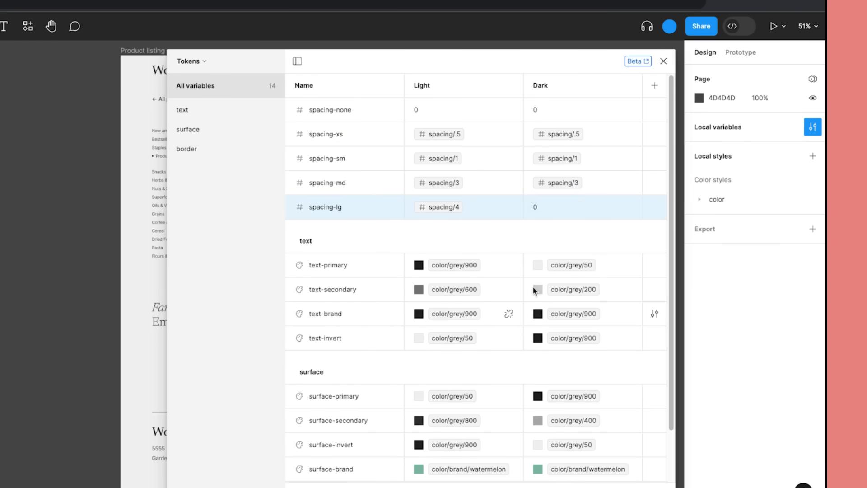
{"action": "left_click", "coordinate": [564, 207]}
Add spacing-xl linked to spacing/6 and spacing-2xl linked to spacing/13 in both modes
{"action": "left_click", "coordinate": [331, 474]}
{"action": "left_click", "coordinate": [327, 470]}
{"action": "type", "text": "spacing-2xl"}
{"action": "left_click", "coordinate": [444, 231]}
{"action": "left_click", "coordinate": [563, 231]}
{"action": "left_click", "coordinate": [330, 474]}
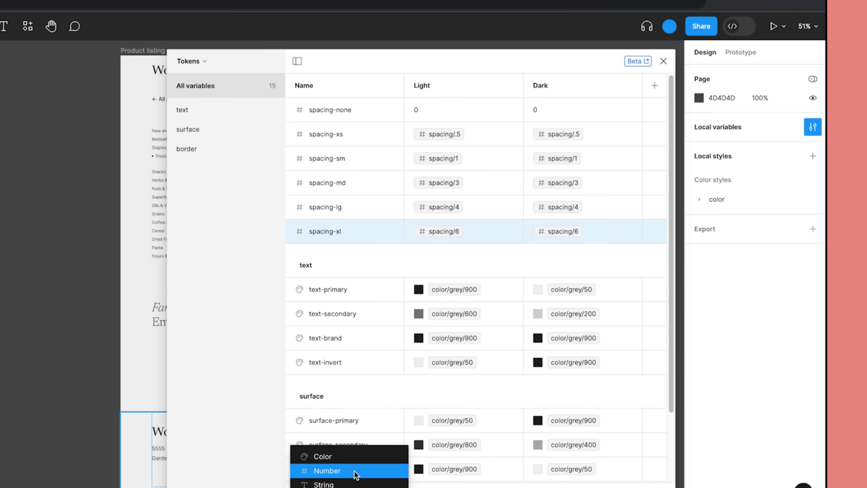
{"action": "left_click", "coordinate": [344, 470]}
{"action": "type", "text": "spacing-2xl"}
{"action": "left_click", "coordinate": [444, 256]}
{"action": "left_click", "coordinate": [563, 256]}
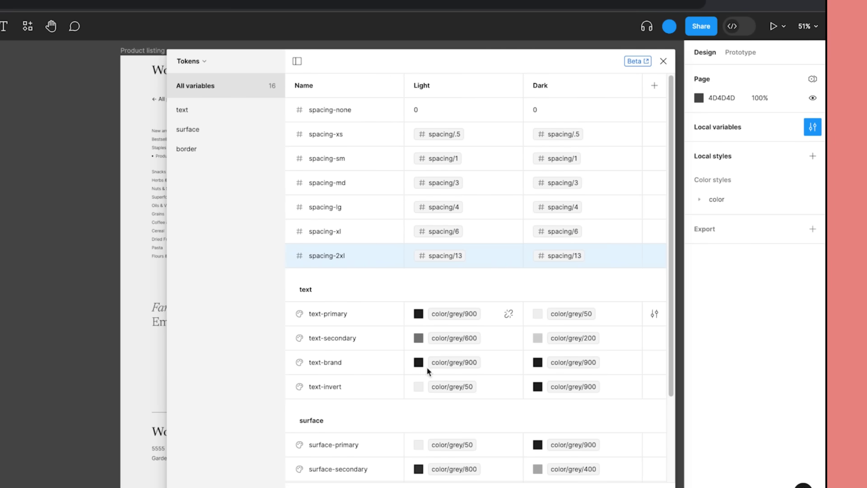
Add number variable radius-minimal aliased to radius/sm for Light and Dark
{"action": "left_click", "coordinate": [330, 474]}
{"action": "left_click", "coordinate": [327, 471]}
{"action": "type", "text": "radius-minimal"}
{"action": "left_click", "coordinate": [444, 280]}
{"action": "scroll", "coordinate": [452, 407], "scroll_direction": "down", "scroll_amount": 3}
{"action": "left_click", "coordinate": [447, 406]}
{"action": "left_click", "coordinate": [600, 280]}
Add radius-rounded aliased to radius/md for Light and Dark
{"action": "left_click", "coordinate": [569, 360]}
{"action": "left_click", "coordinate": [330, 474]}
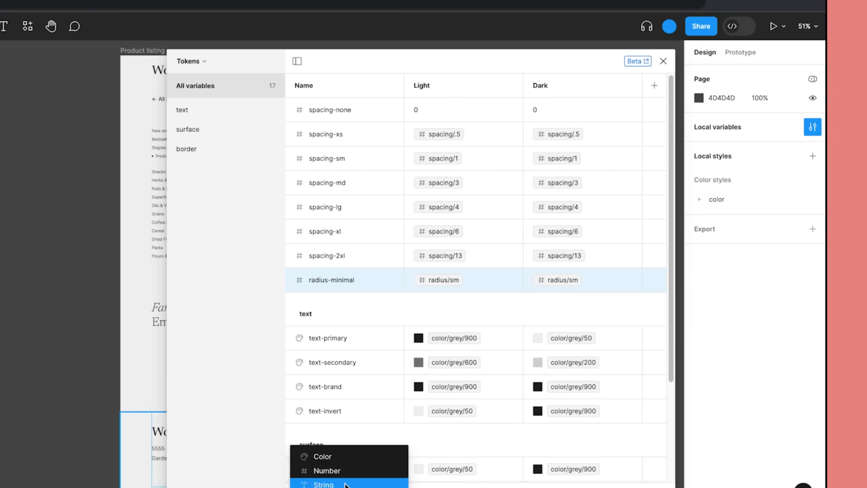
{"action": "left_click", "coordinate": [327, 471]}
{"action": "type", "text": "radius-rounded"}
{"action": "left_click", "coordinate": [470, 304]}
{"action": "left_click", "coordinate": [600, 304]}
{"action": "scroll", "coordinate": [585, 397], "scroll_direction": "down", "scroll_amount": 5}
{"action": "left_click", "coordinate": [585, 393]}
Add radius-full aliased to radius/3xl for Light and Dark
{"action": "left_click", "coordinate": [331, 474]}
{"action": "left_click", "coordinate": [327, 470]}
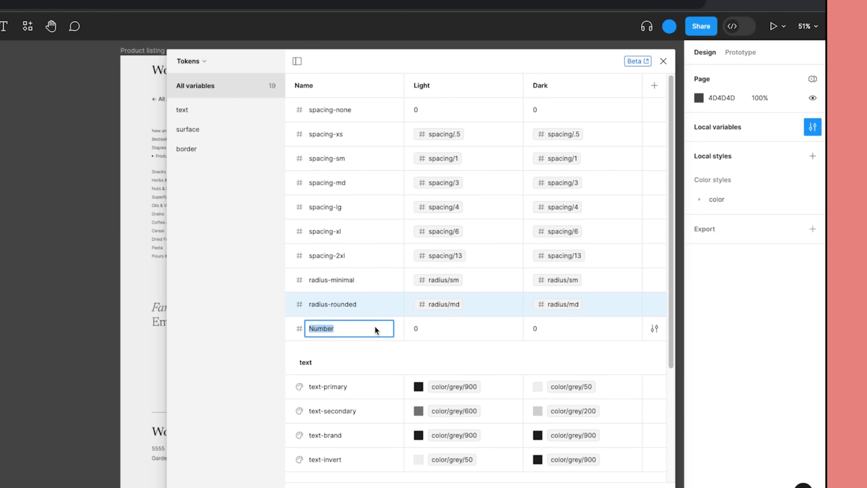
{"action": "type", "text": "radius-full"}
{"action": "left_click", "coordinate": [442, 328]}
{"action": "left_click", "coordinate": [457, 470]}
{"action": "left_click", "coordinate": [600, 328]}
{"action": "scroll", "coordinate": [651, 414], "scroll_direction": "down", "scroll_amount": 5}
{"action": "left_click", "coordinate": [555, 462]}
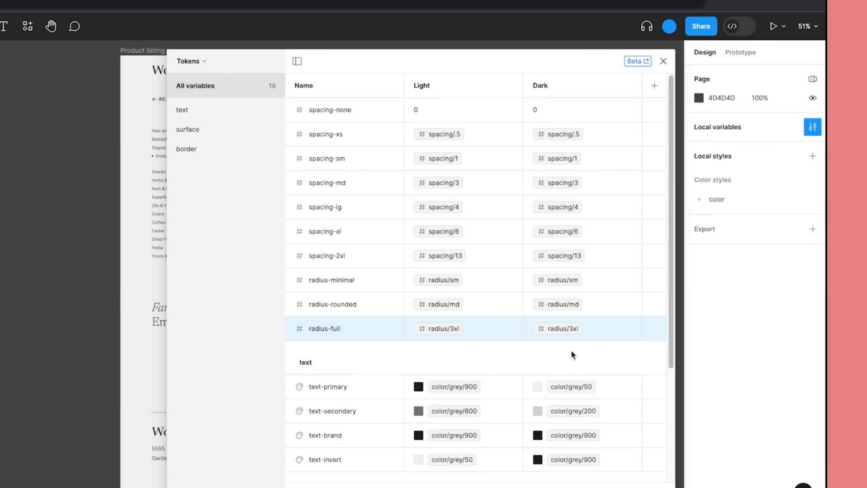
Group spacing-none through spacing-2xl into a group named 'spacing'
{"action": "left_click", "coordinate": [403, 110]}
{"action": "left_click", "coordinate": [401, 258], "text": "shift"}
{"action": "right_click", "coordinate": [400, 257]}
{"action": "left_click", "coordinate": [495, 268]}
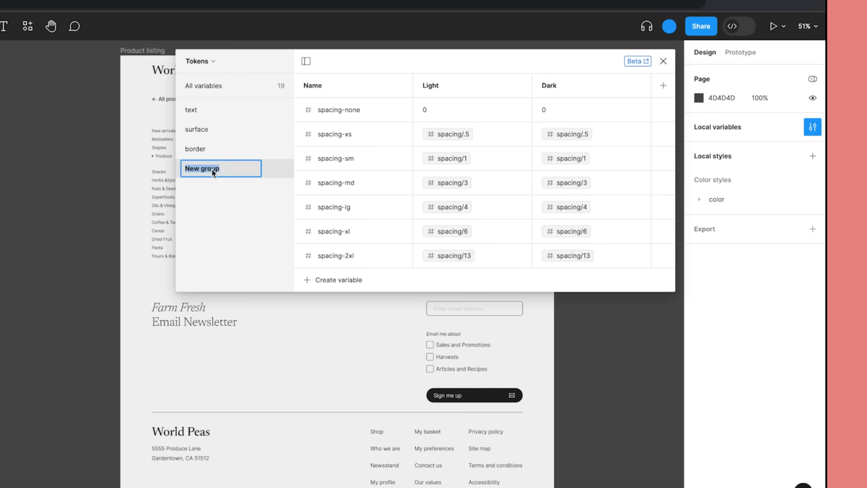
{"action": "type", "text": "spacing"}
{"action": "key", "text": "Return"}
{"action": "left_click", "coordinate": [225, 87]}
Group the three radius variables into a group named 'radius'
{"action": "left_click", "coordinate": [393, 110]}
{"action": "left_click", "coordinate": [401, 158], "text": "shift"}
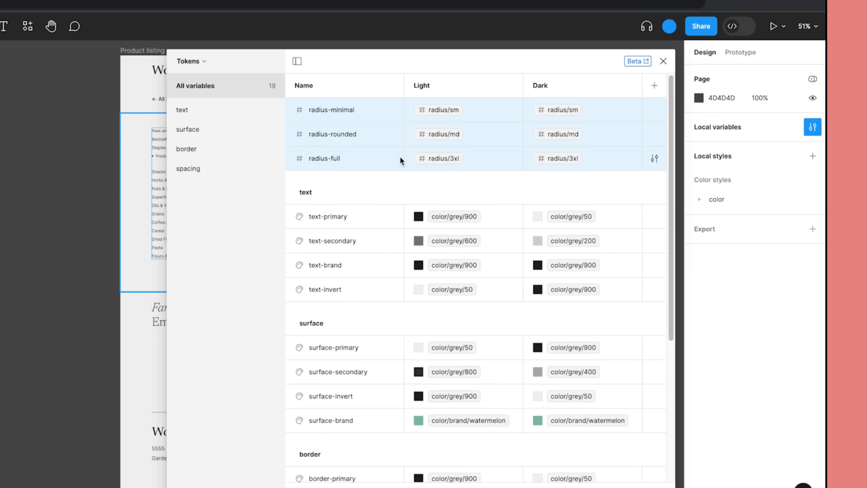
{"action": "right_click", "coordinate": [401, 158]}
{"action": "left_click", "coordinate": [497, 170]}
{"action": "type", "text": "radius"}
{"action": "key", "text": "Return"}
{"action": "left_click", "coordinate": [240, 89]}
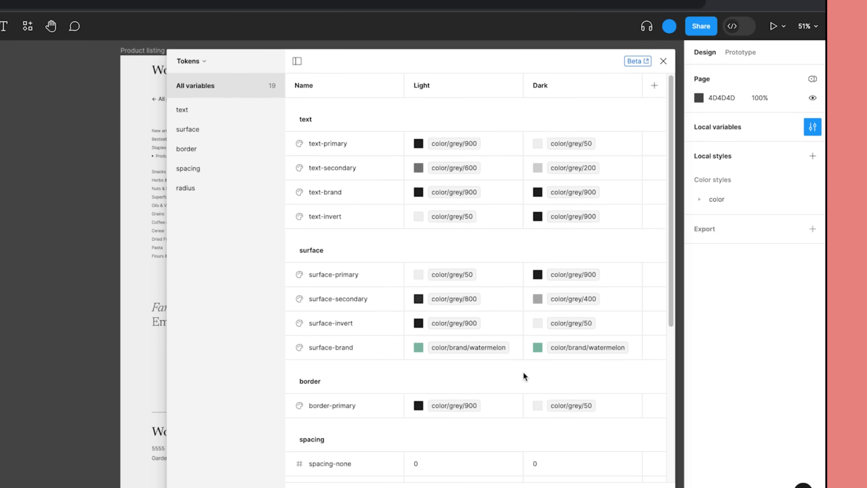
Bind the product details section's item gap to spacing-2xl
{"action": "left_click", "coordinate": [663, 61]}
{"action": "left_click", "coordinate": [475, 176]}
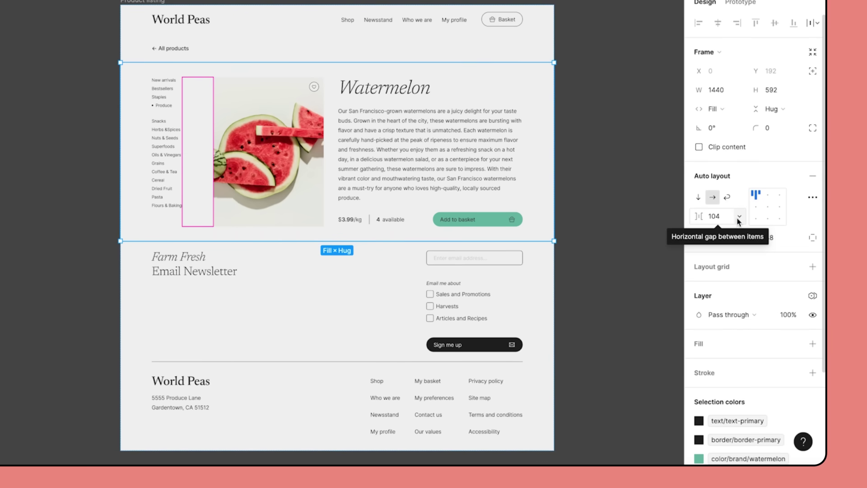
{"action": "left_click", "coordinate": [739, 217]}
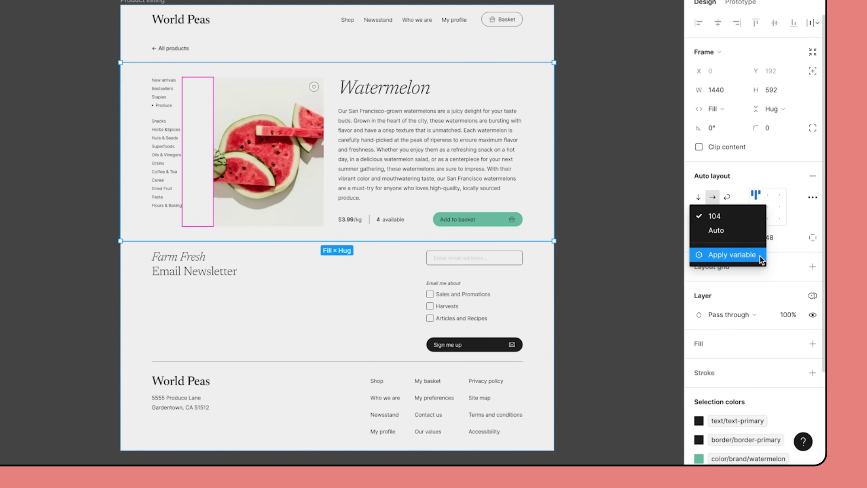
{"action": "left_click", "coordinate": [738, 255]}
{"action": "scroll", "coordinate": [805, 316], "scroll_direction": "down", "scroll_amount": 3}
{"action": "scroll", "coordinate": [768, 441], "scroll_direction": "down", "scroll_amount": 1}
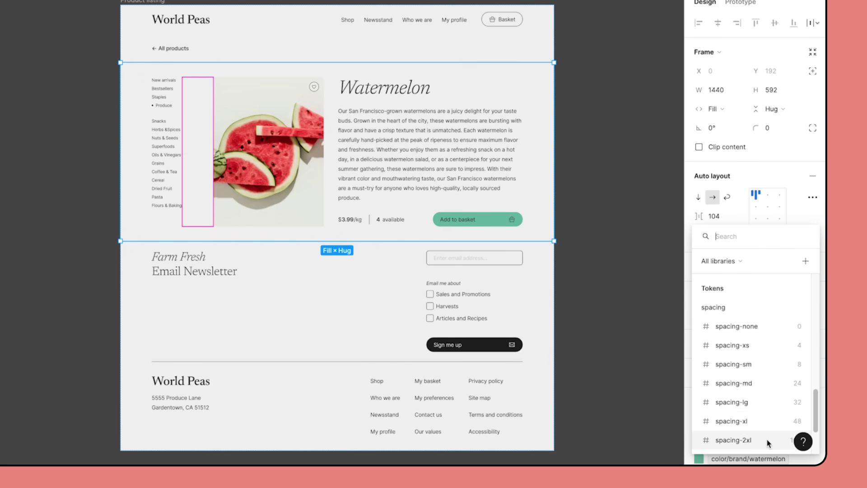
{"action": "left_click", "coordinate": [766, 438]}
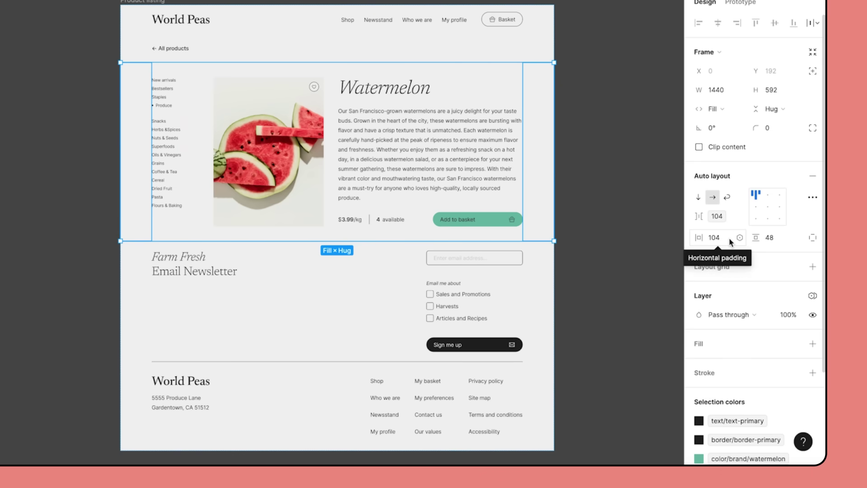
Set the section's horizontal padding to spacing-2xl and vertical padding to spacing-xl
{"action": "left_click", "coordinate": [739, 238]}
{"action": "scroll", "coordinate": [776, 425], "scroll_direction": "down", "scroll_amount": 10}
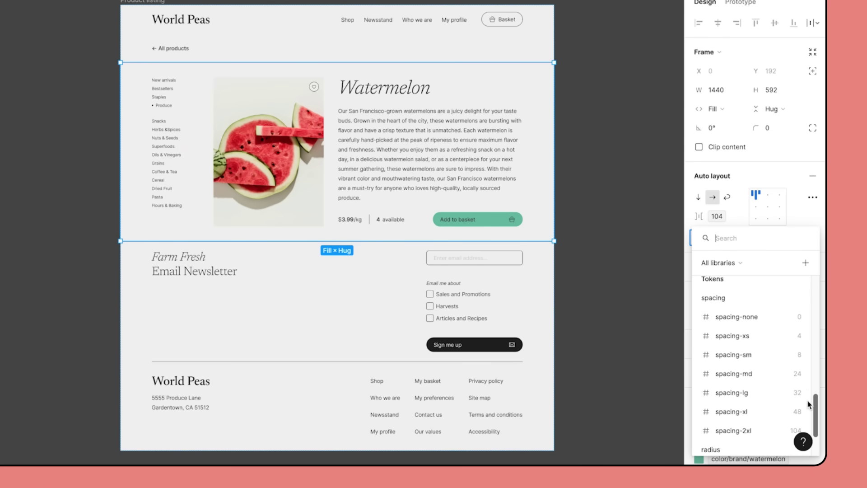
{"action": "left_click", "coordinate": [775, 425]}
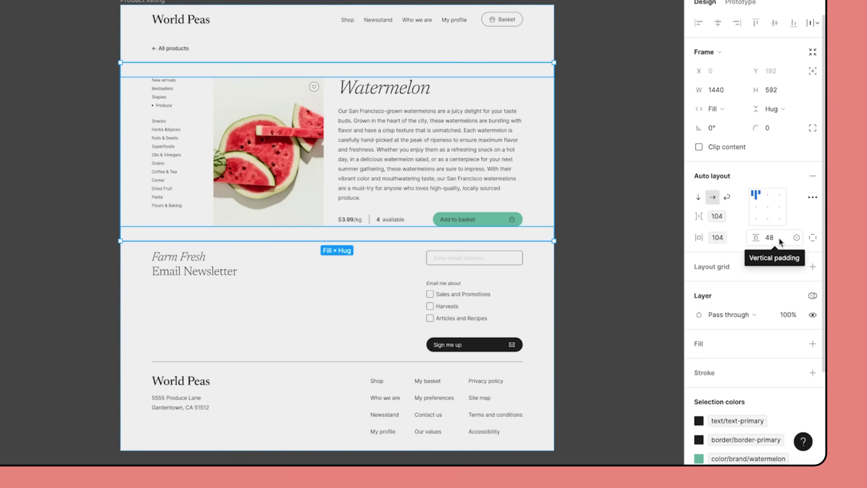
{"action": "left_click", "coordinate": [796, 237]}
{"action": "scroll", "coordinate": [774, 398], "scroll_direction": "down", "scroll_amount": 5}
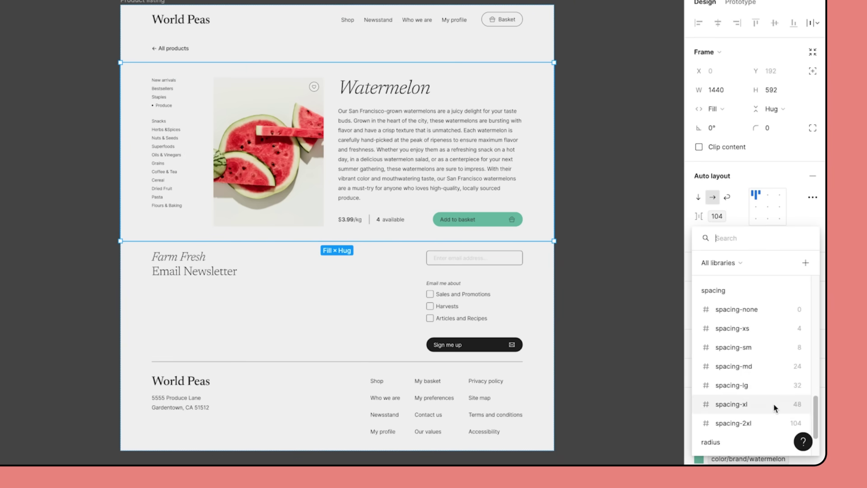
{"action": "left_click", "coordinate": [774, 405]}
Bind the Add to basket button's corner radius to radius-full
{"action": "left_click", "coordinate": [678, 296]}
{"action": "left_click", "coordinate": [493, 221]}
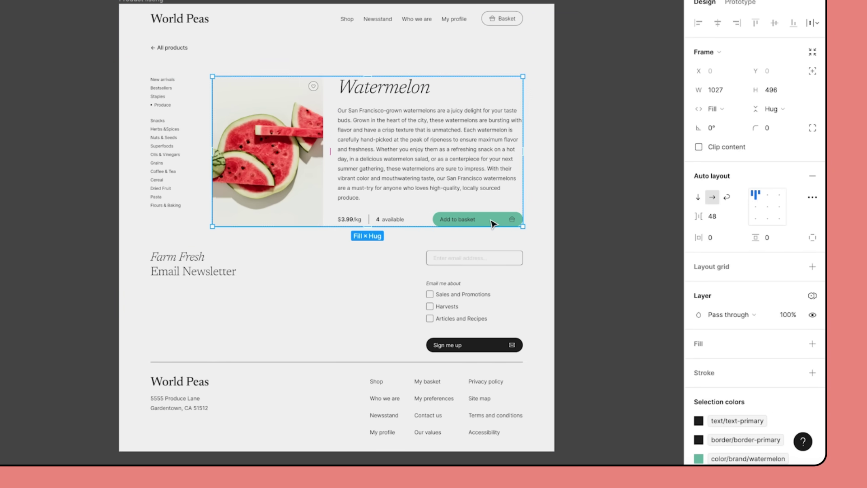
{"action": "double_click", "coordinate": [492, 223]}
{"action": "double_click", "coordinate": [492, 223]}
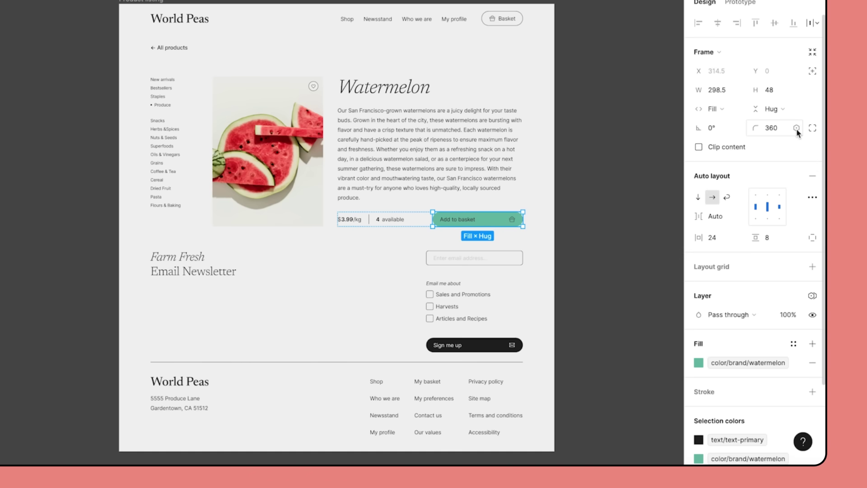
{"action": "left_click", "coordinate": [797, 128]}
{"action": "scroll", "coordinate": [808, 252], "scroll_direction": "down", "scroll_amount": 5}
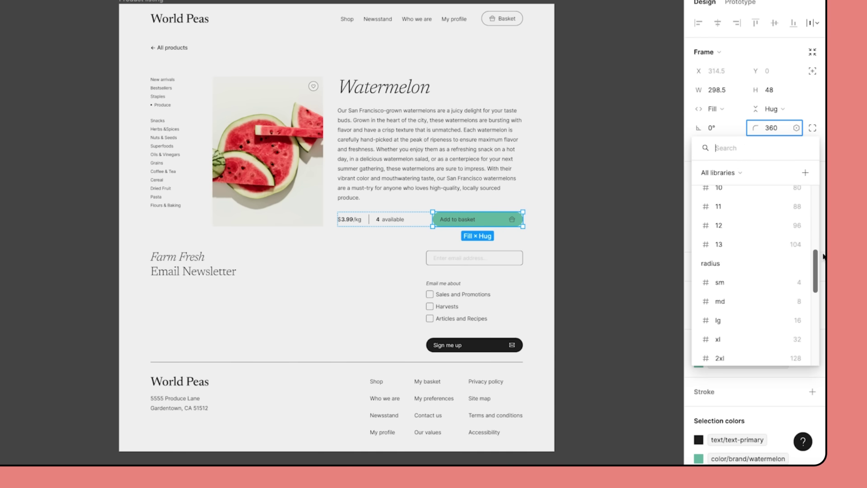
{"action": "scroll", "coordinate": [800, 338], "scroll_direction": "down", "scroll_amount": 1}
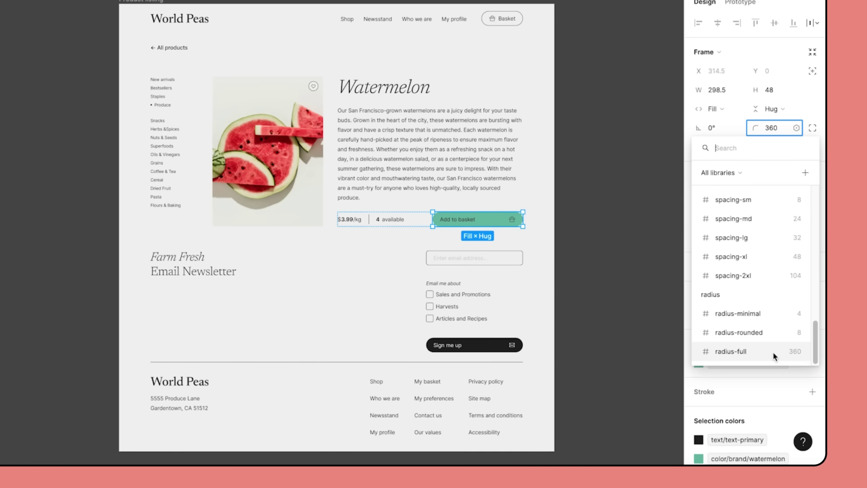
{"action": "left_click", "coordinate": [774, 352]}
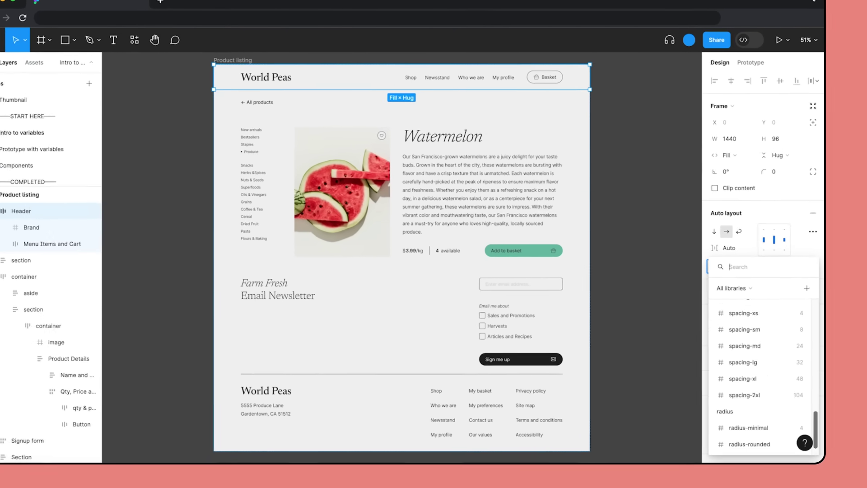
Start binding the Menu Items and Cart group's item gap to a variable
{"action": "left_click", "coordinate": [53, 243]}
{"action": "left_click", "coordinate": [725, 249]}
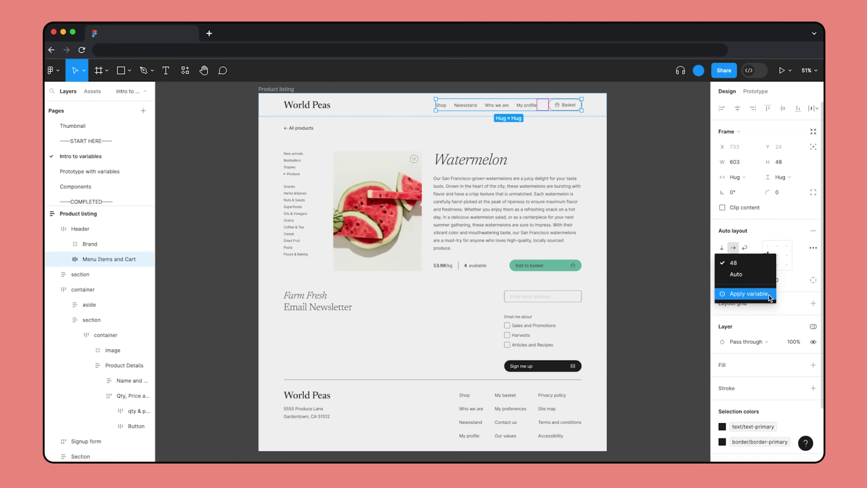
{"action": "left_click", "coordinate": [771, 298]}
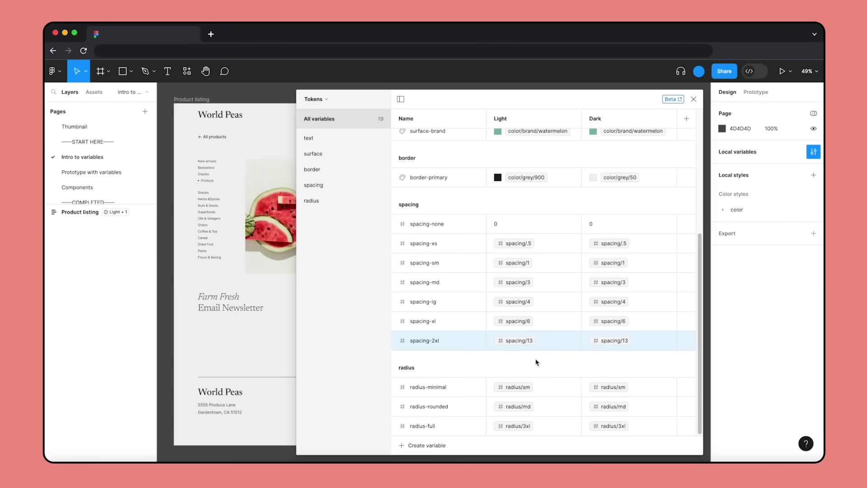
Re-alias spacing-2xl's Light value from spacing/1 to spacing/6, then reopen its variable picker
{"action": "left_click", "coordinate": [537, 341]}
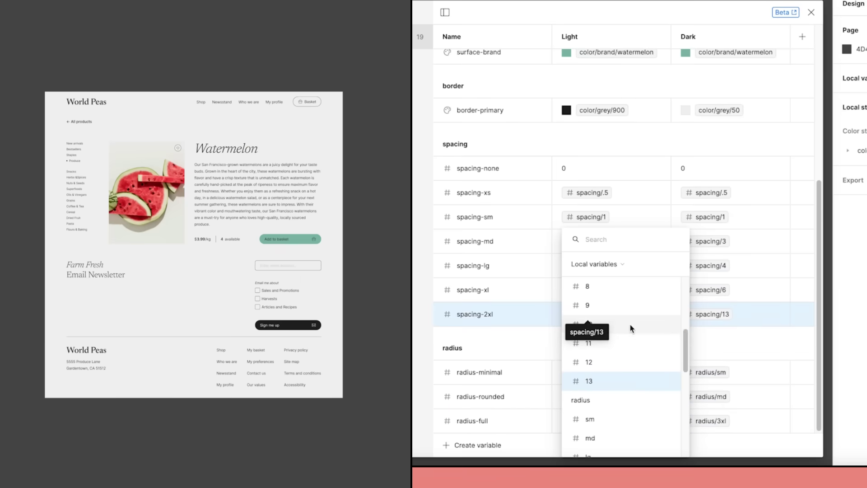
{"action": "left_click_drag", "start_coordinate": [689, 352], "coordinate": [648, 297]}
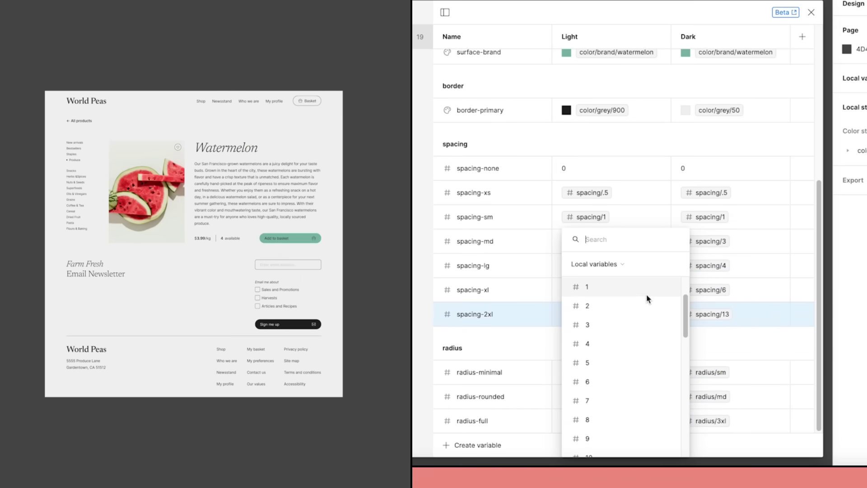
{"action": "left_click", "coordinate": [642, 295]}
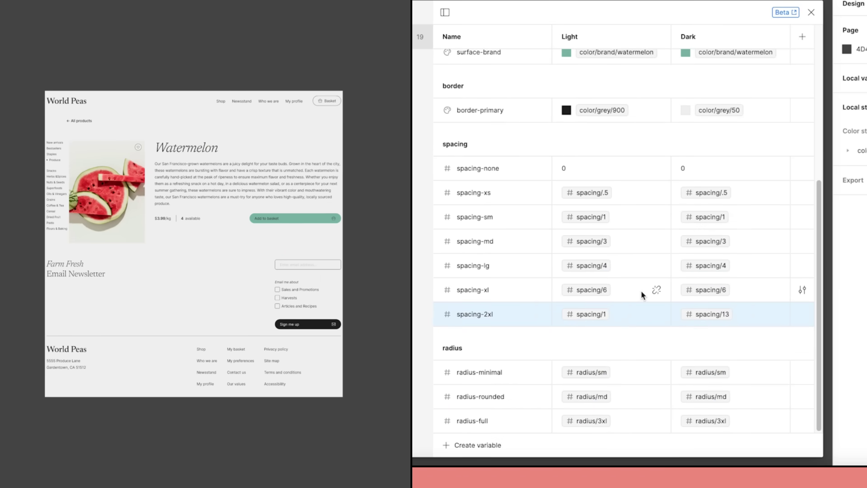
{"action": "left_click", "coordinate": [608, 314]}
{"action": "left_click_drag", "start_coordinate": [685, 295], "coordinate": [685, 316]}
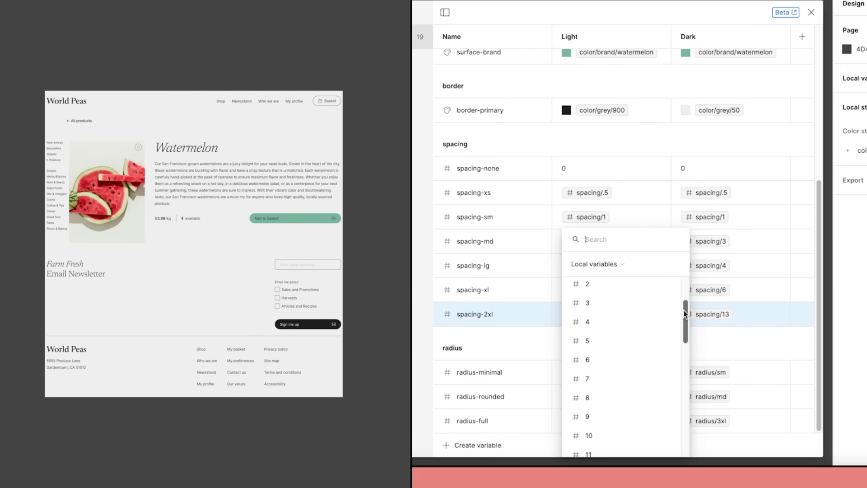
{"action": "left_click", "coordinate": [622, 362]}
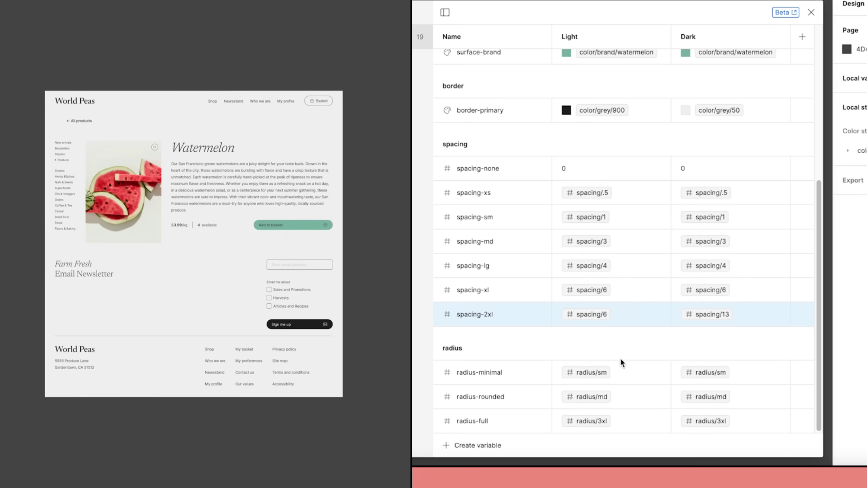
{"action": "left_click", "coordinate": [608, 317]}
{"action": "left_click_drag", "start_coordinate": [686, 326], "coordinate": [685, 359]}
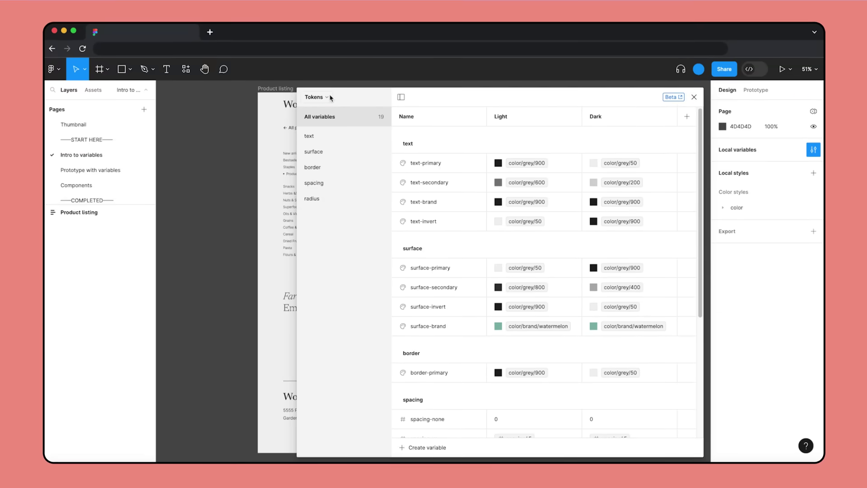
In Primitives, add a Brutal Theme mode and rename Mode 1 to Modern Theme
{"action": "left_click", "coordinate": [329, 96]}
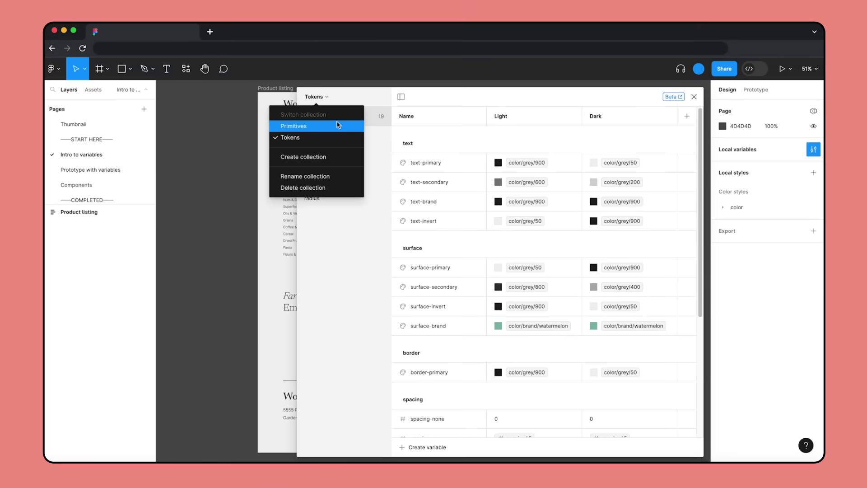
{"action": "left_click", "coordinate": [339, 127]}
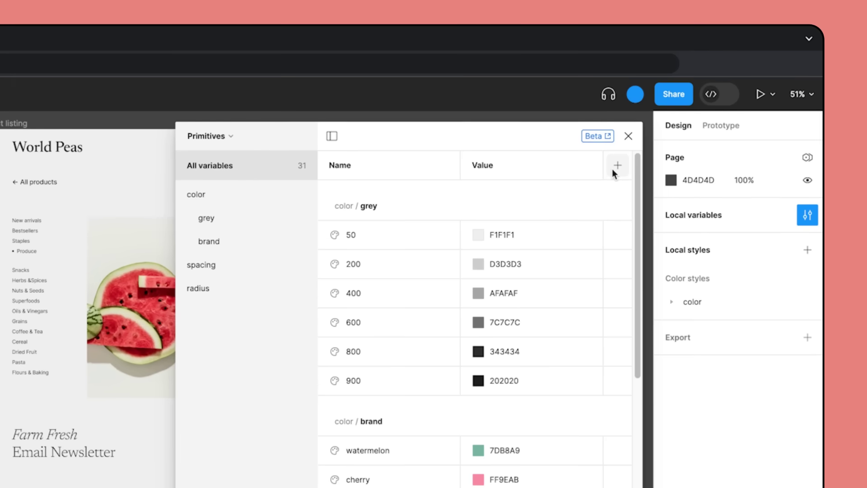
{"action": "left_click", "coordinate": [617, 165]}
{"action": "double_click", "coordinate": [503, 162]}
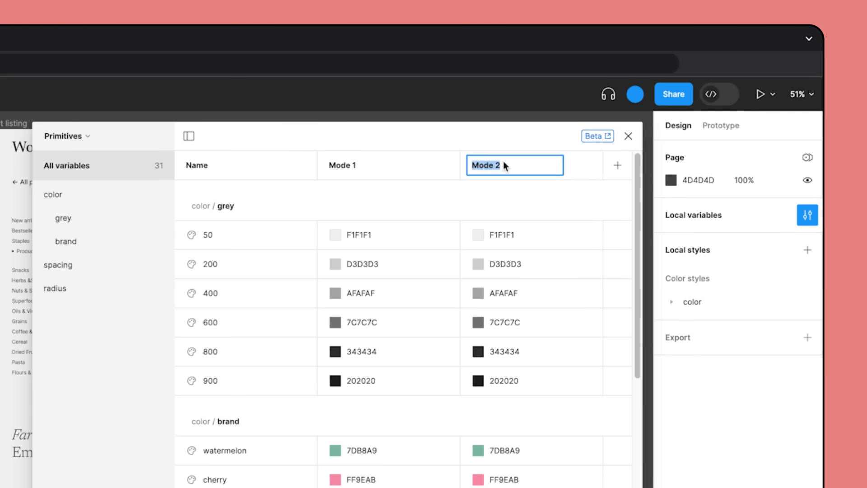
{"action": "type", "text": "Brutal Theme"}
{"action": "key", "text": "Return"}
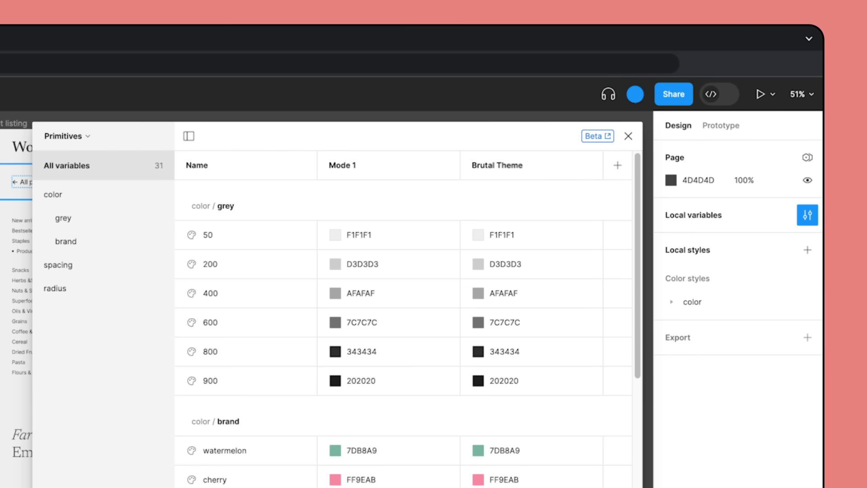
{"action": "double_click", "coordinate": [413, 171]}
{"action": "type", "text": "Modern Theme"}
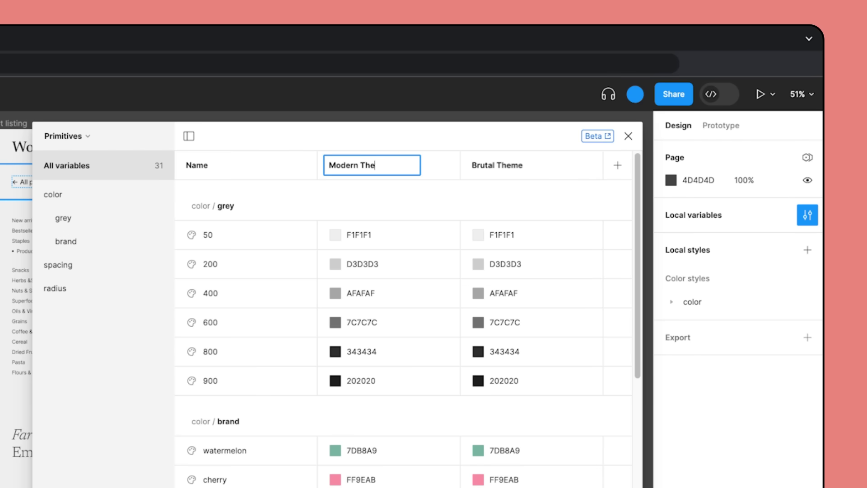
{"action": "key", "text": "Return"}
Set Brutal Theme greys 50–900 to EEDEFF, CFA0FF, B874FF, BC7CFF, A854FF and 33057E
{"action": "left_click", "coordinate": [501, 234]}
{"action": "type", "text": "EEDEFF"}
{"action": "left_click", "coordinate": [556, 265]}
{"action": "type", "text": "CFA0FF"}
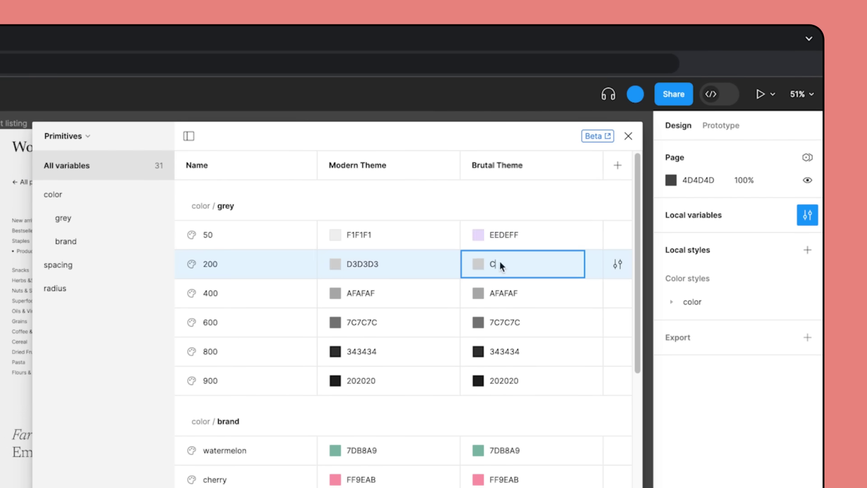
{"action": "key", "text": "Return"}
{"action": "left_click", "coordinate": [501, 296]}
{"action": "type", "text": "B874FF"}
{"action": "left_click", "coordinate": [516, 320]}
{"action": "type", "text": "BC7CFF"}
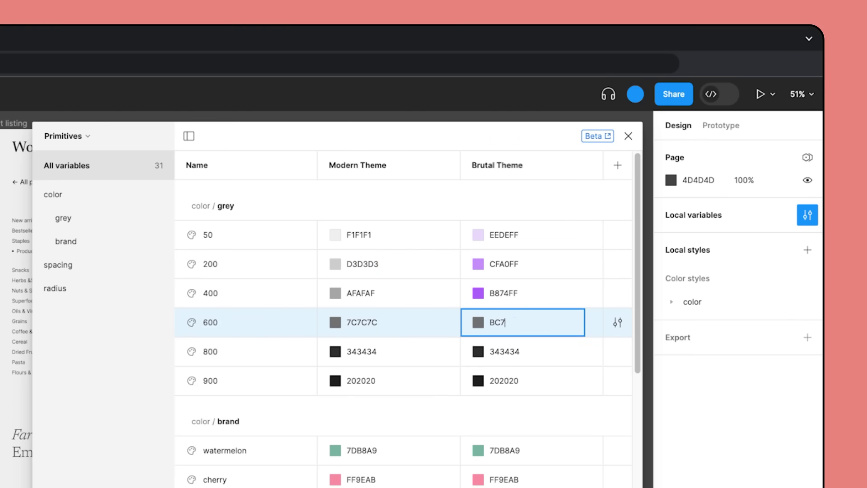
{"action": "left_click", "coordinate": [516, 351]}
{"action": "type", "text": "A854FF"}
{"action": "left_click", "coordinate": [511, 380]}
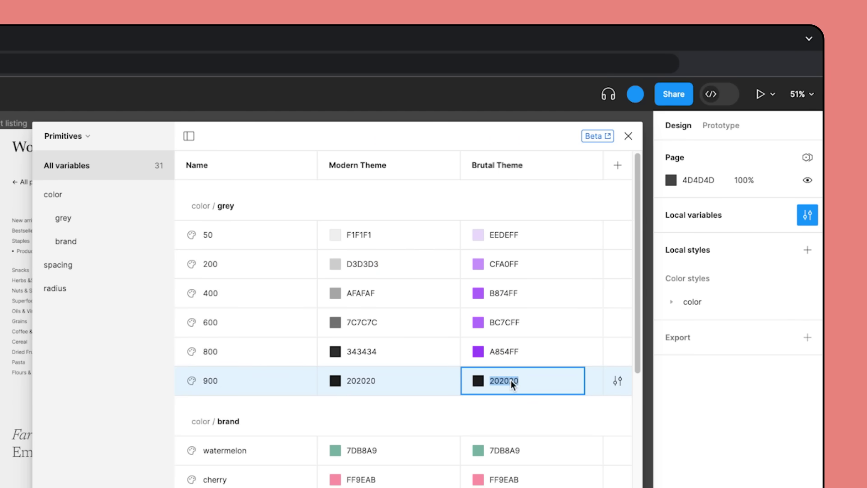
{"action": "type", "text": "33057E"}
{"action": "key", "text": "Return"}
Set Brutal Theme's watermelon, cherry, pear, mushroom and radish brand colours to FFBE16
{"action": "left_click", "coordinate": [509, 452]}
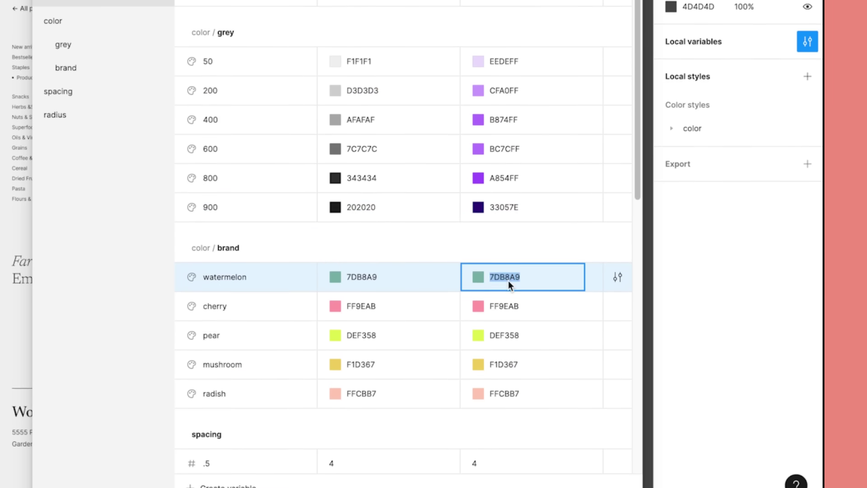
{"action": "type", "text": "FFBE16"}
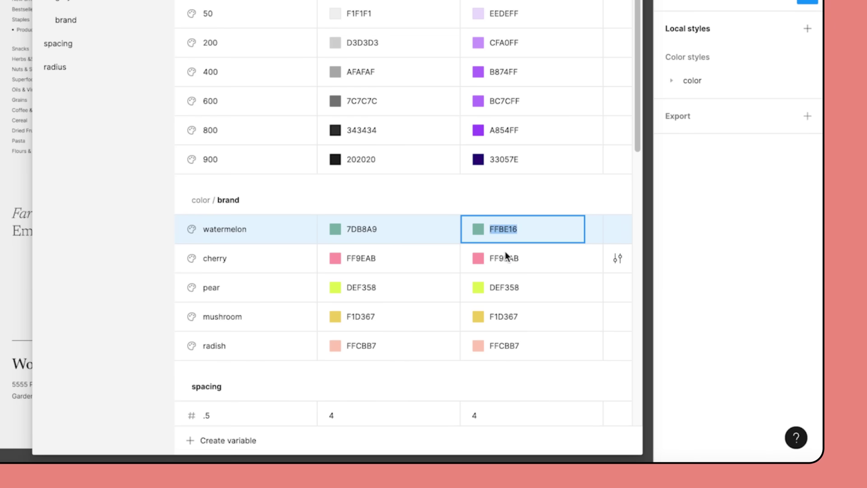
{"action": "left_click", "coordinate": [505, 256]}
{"action": "type", "text": "FFBE16"}
{"action": "left_click", "coordinate": [504, 288]}
{"action": "type", "text": "FFBE16"}
{"action": "left_click", "coordinate": [507, 316]}
{"action": "type", "text": "FFBE16"}
{"action": "left_click", "coordinate": [506, 346]}
{"action": "type", "text": "FFBE16"}
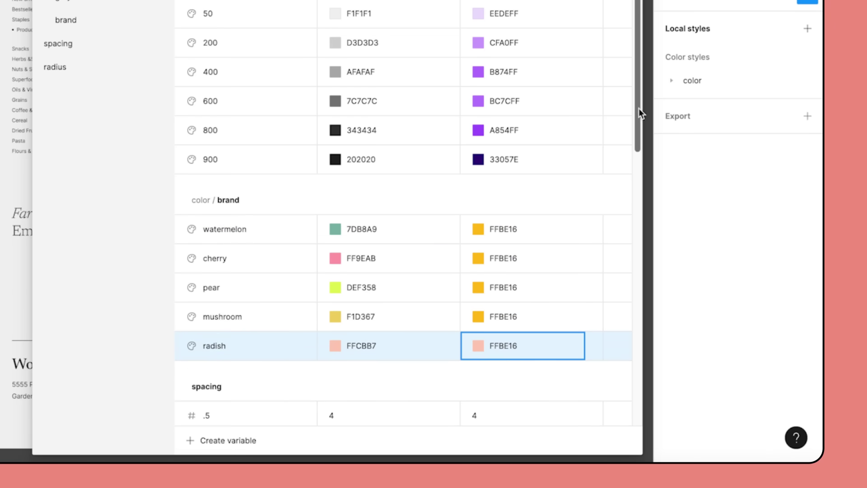
{"action": "left_click", "coordinate": [641, 113]}
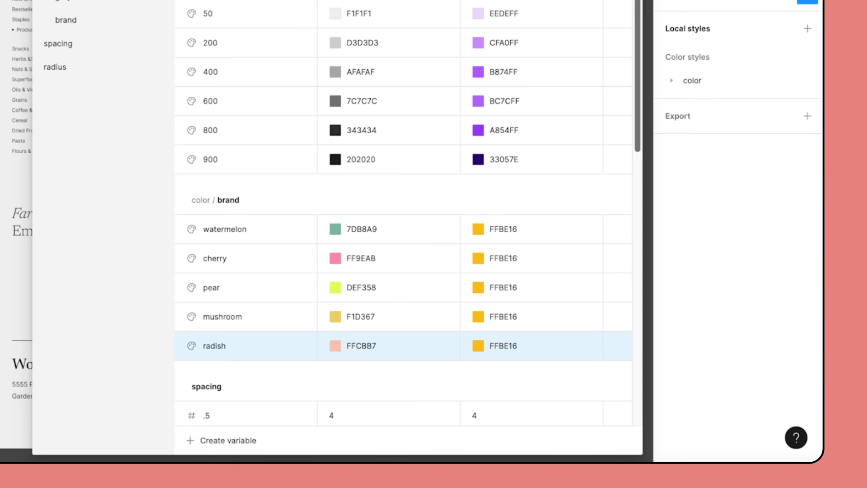
Set Brutal Theme's radius sm, md, lg, xl, 2xl and 3xl values to 0
{"action": "left_click_drag", "start_coordinate": [638, 109], "coordinate": [650, 398]}
{"action": "left_click", "coordinate": [487, 270]}
{"action": "type", "text": "0"}
{"action": "left_click", "coordinate": [487, 294]}
{"action": "type", "text": "0"}
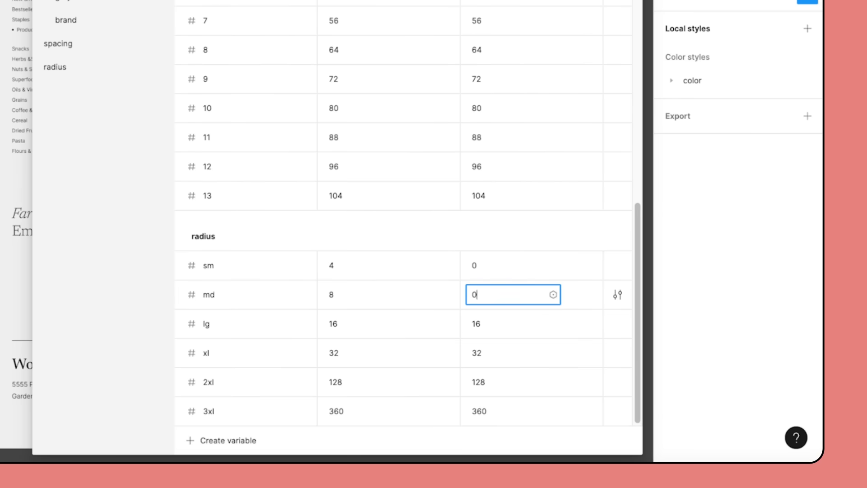
{"action": "left_click", "coordinate": [492, 326]}
{"action": "type", "text": "0"}
{"action": "left_click", "coordinate": [496, 349]}
{"action": "type", "text": "0"}
{"action": "left_click", "coordinate": [497, 382]}
{"action": "type", "text": "0"}
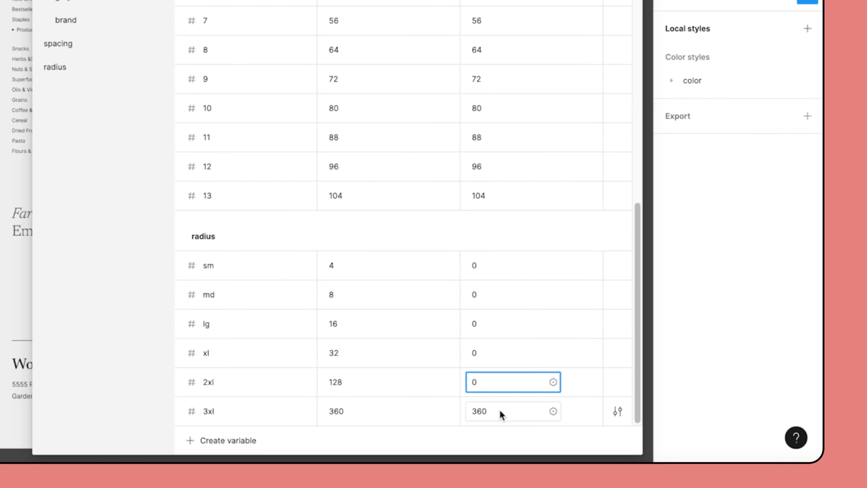
{"action": "left_click", "coordinate": [500, 410]}
{"action": "type", "text": "0"}
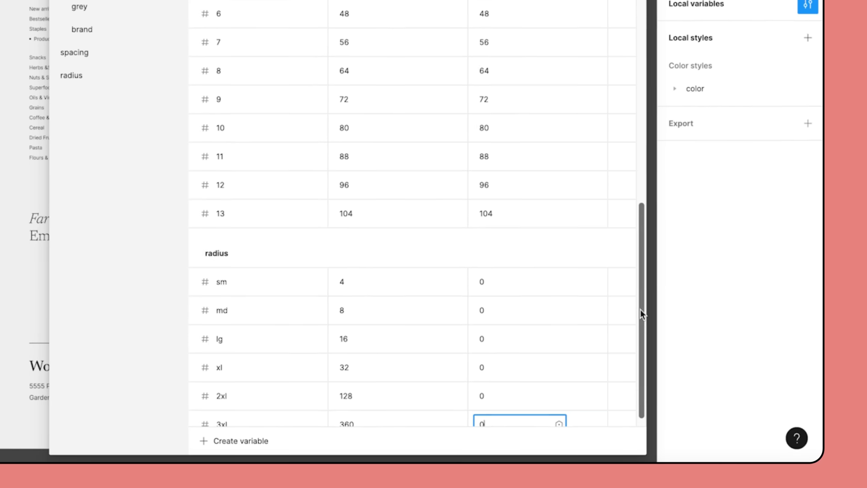
{"action": "scroll", "coordinate": [641, 310], "scroll_direction": "up", "scroll_amount": 3}
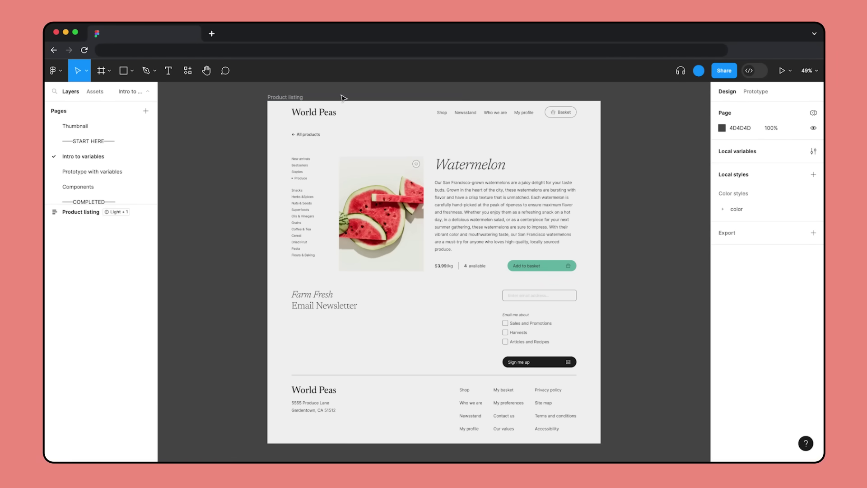
Set the Product listing frame's Primitives mode to Brutal Theme and Tokens to Dark, then view the Tokens collection
{"action": "left_click", "coordinate": [289, 97]}
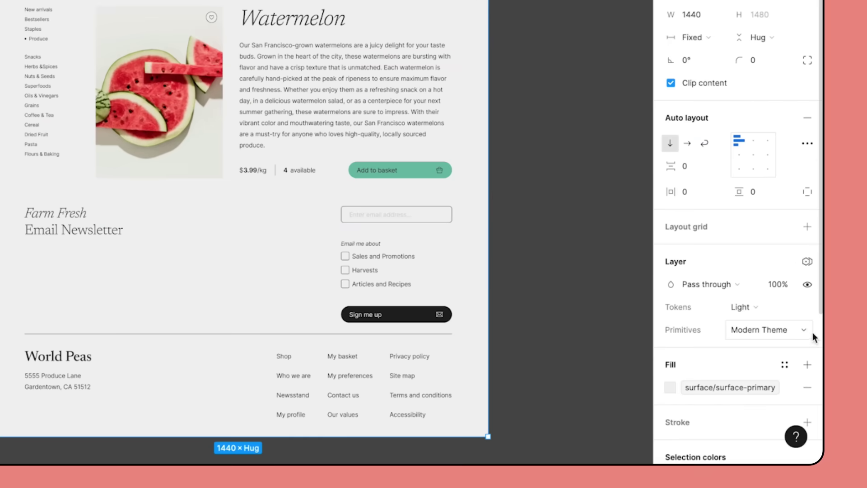
{"action": "left_click", "coordinate": [811, 333]}
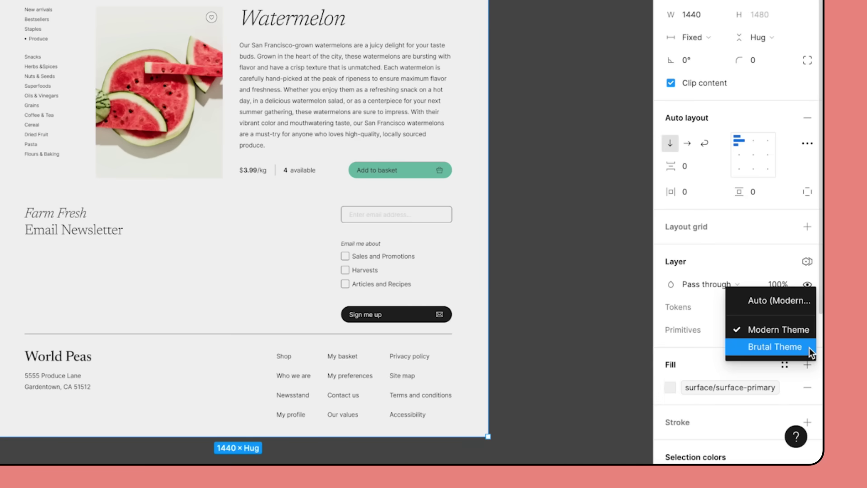
{"action": "left_click", "coordinate": [809, 348]}
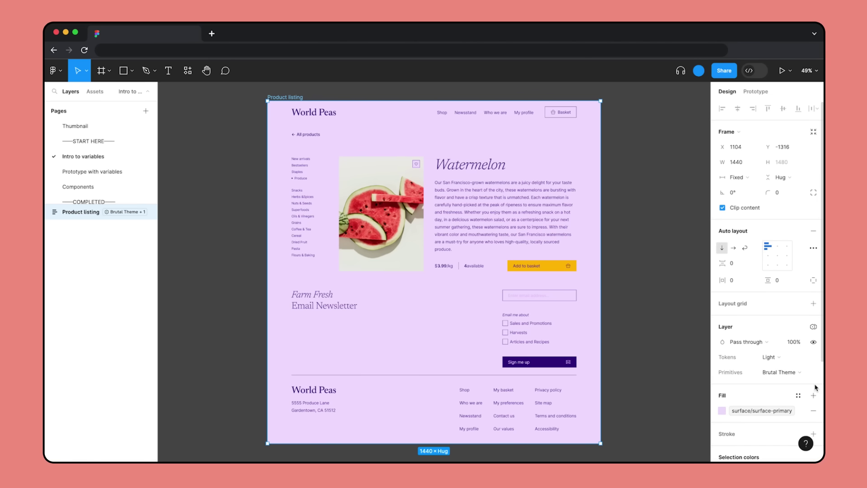
{"action": "left_click", "coordinate": [789, 356]}
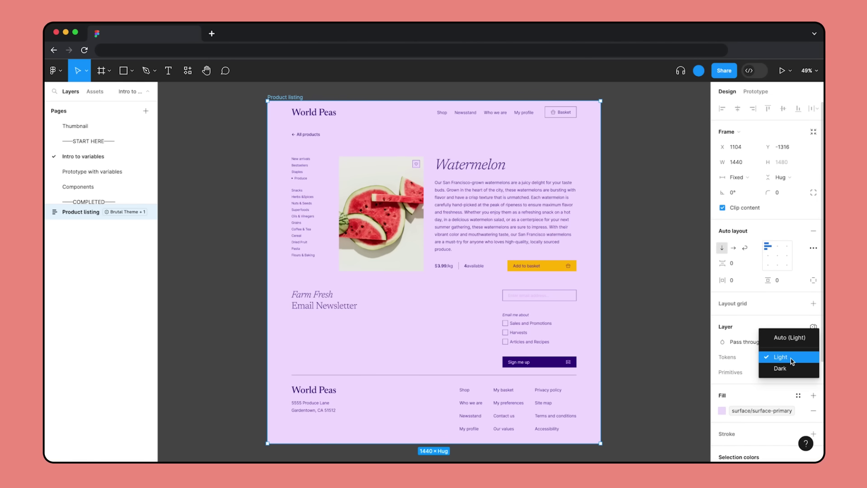
{"action": "left_click", "coordinate": [801, 369]}
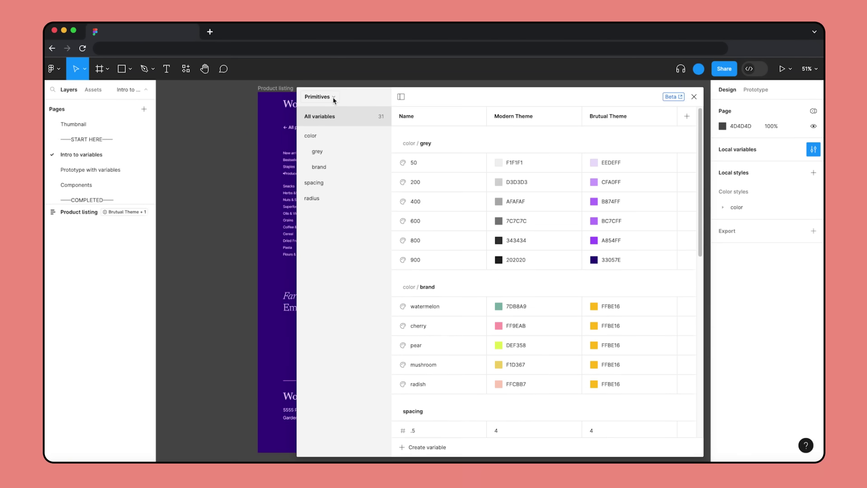
{"action": "left_click", "coordinate": [334, 98]}
{"action": "left_click", "coordinate": [341, 139]}
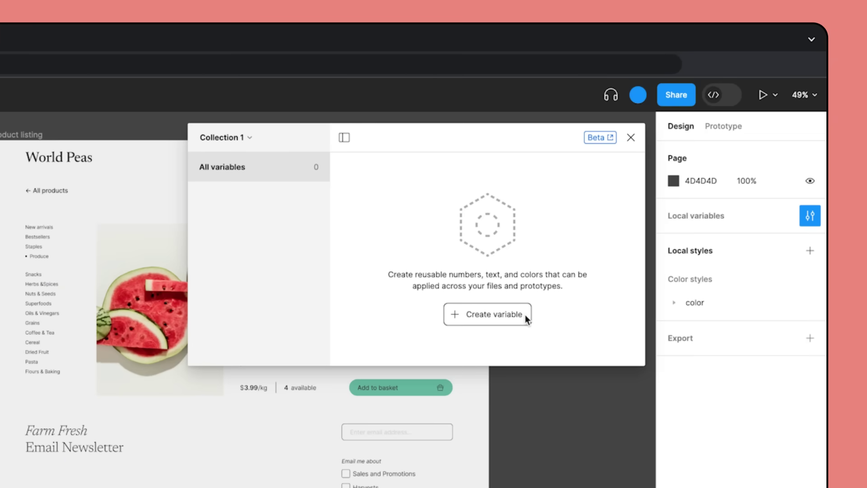
{"action": "left_click", "coordinate": [525, 314]}
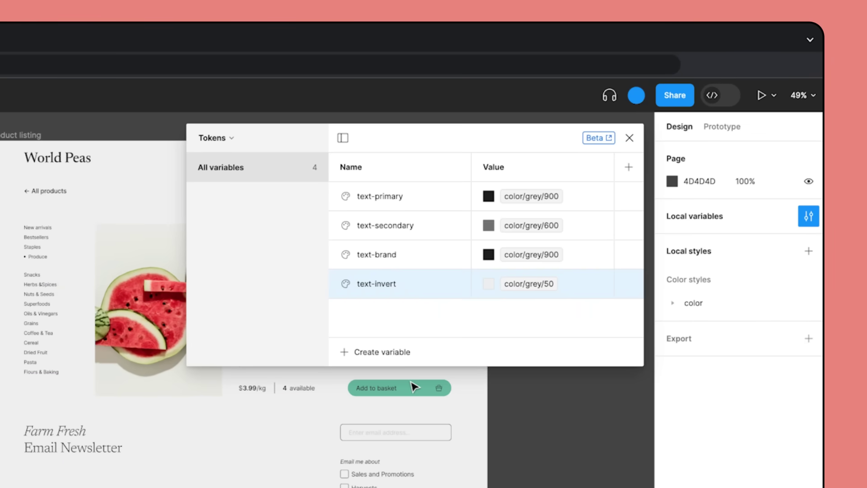
{"action": "left_click", "coordinate": [382, 352]}
{"action": "type", "text": "surface-primary"}
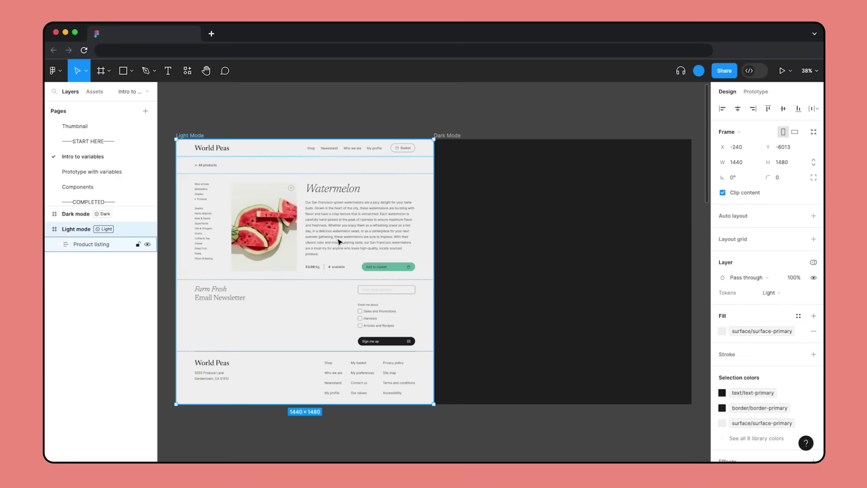
{"action": "left_click_drag", "start_coordinate": [340, 242], "coordinate": [596, 252]}
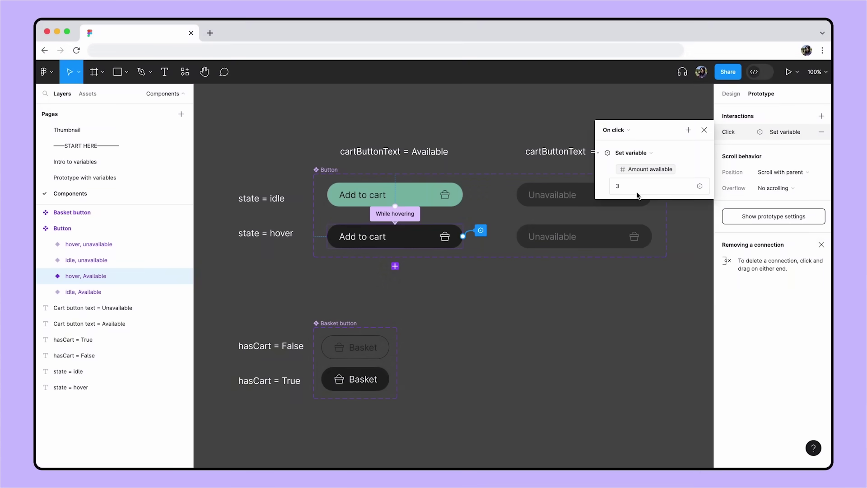
{"action": "left_click", "coordinate": [637, 192]}
{"action": "left_click", "coordinate": [641, 230]}
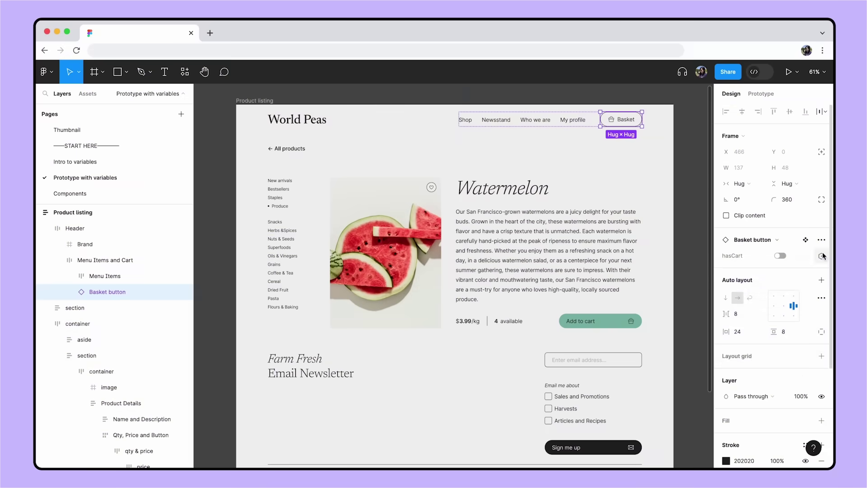
{"action": "left_click", "coordinate": [823, 252]}
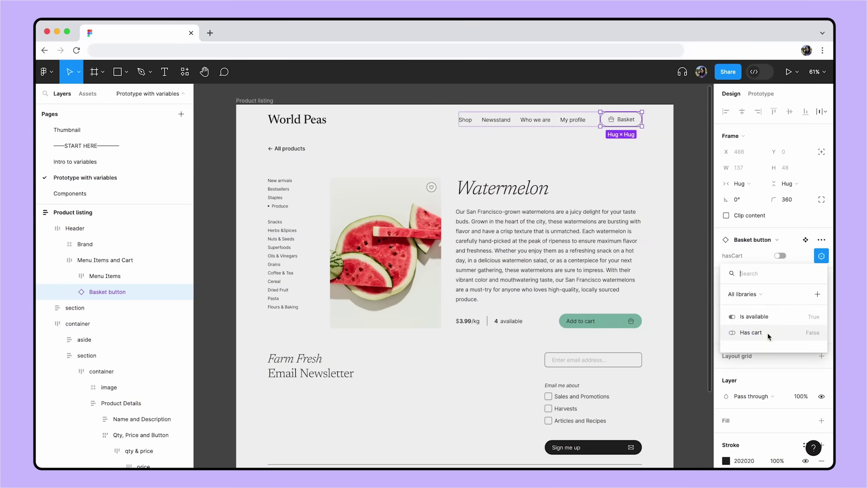
{"action": "left_click", "coordinate": [768, 333]}
{"action": "key", "text": "shift+space"}
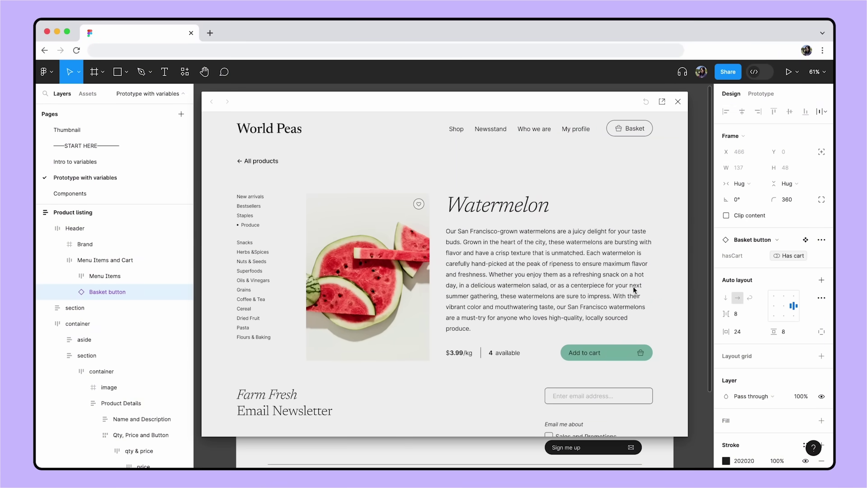
{"action": "left_click", "coordinate": [611, 355]}
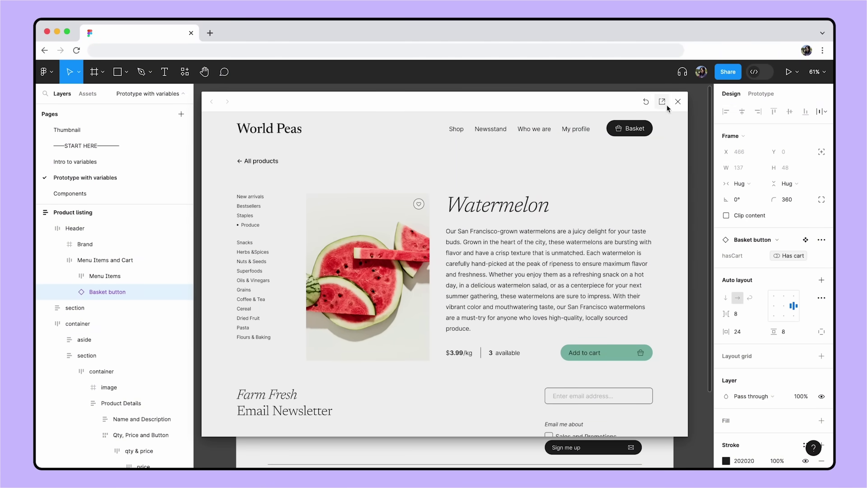